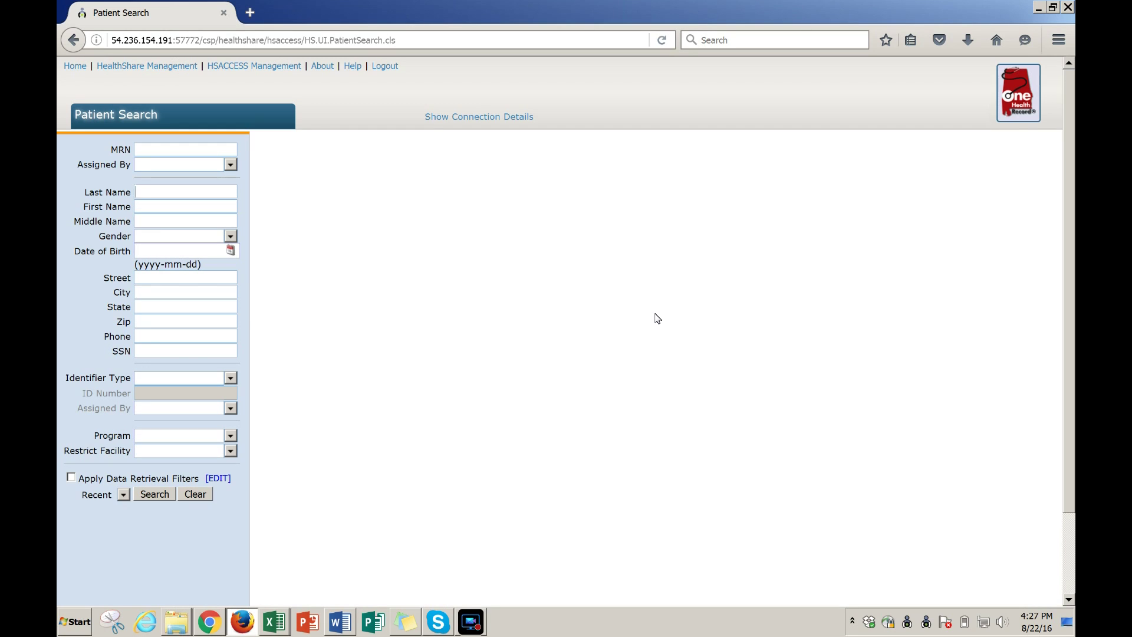
- Run a patient search with all criteria left blank
click(155, 494)
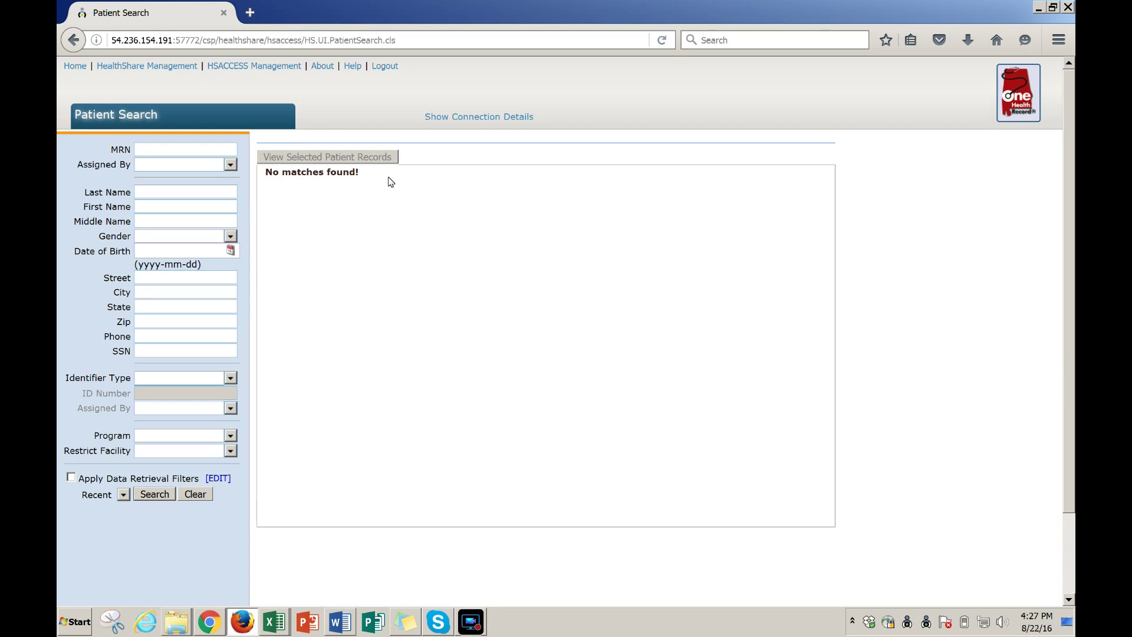
- Fill in a medical record number assigned by DMH - Decatur Morgan, and clear the search form
click(211, 151)
text(12345)
click(232, 165)
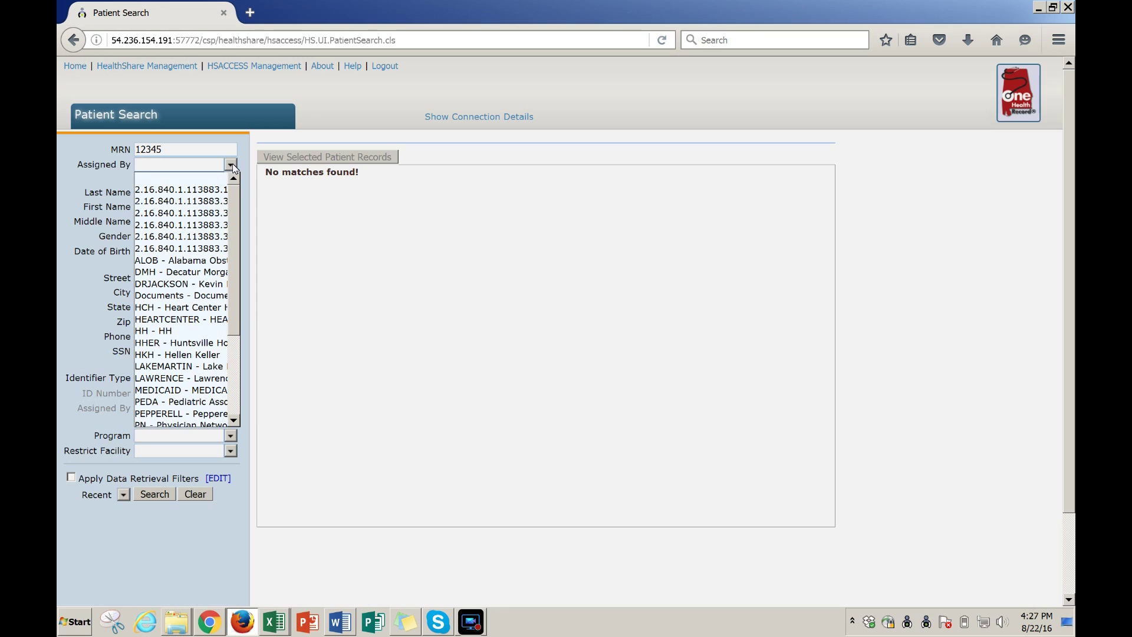
click(188, 273)
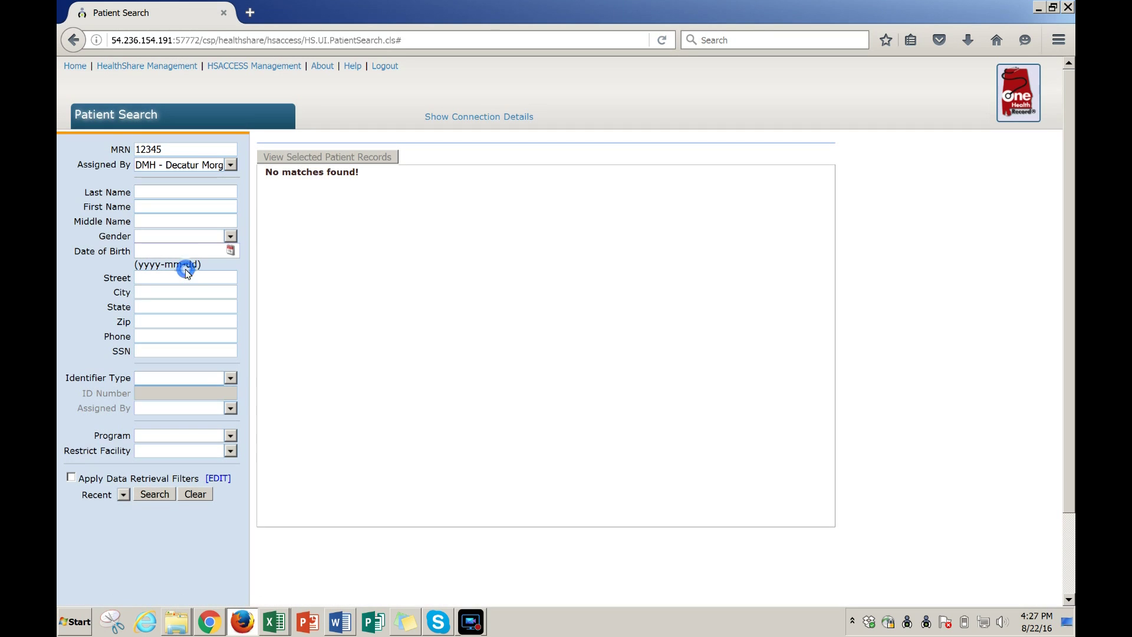
click(232, 165)
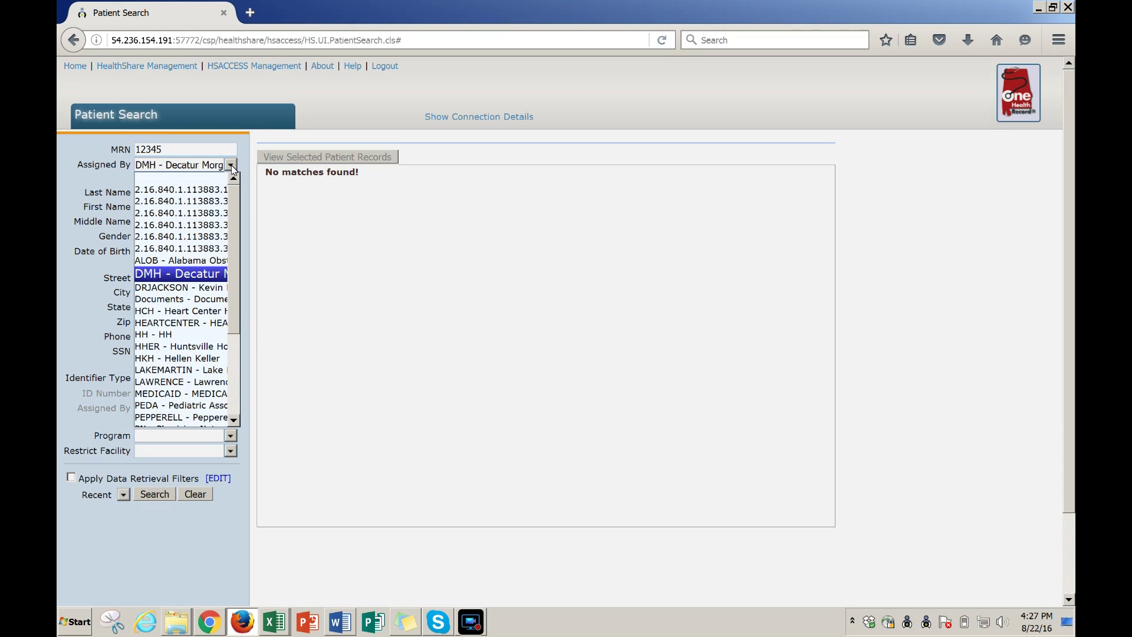
click(232, 167)
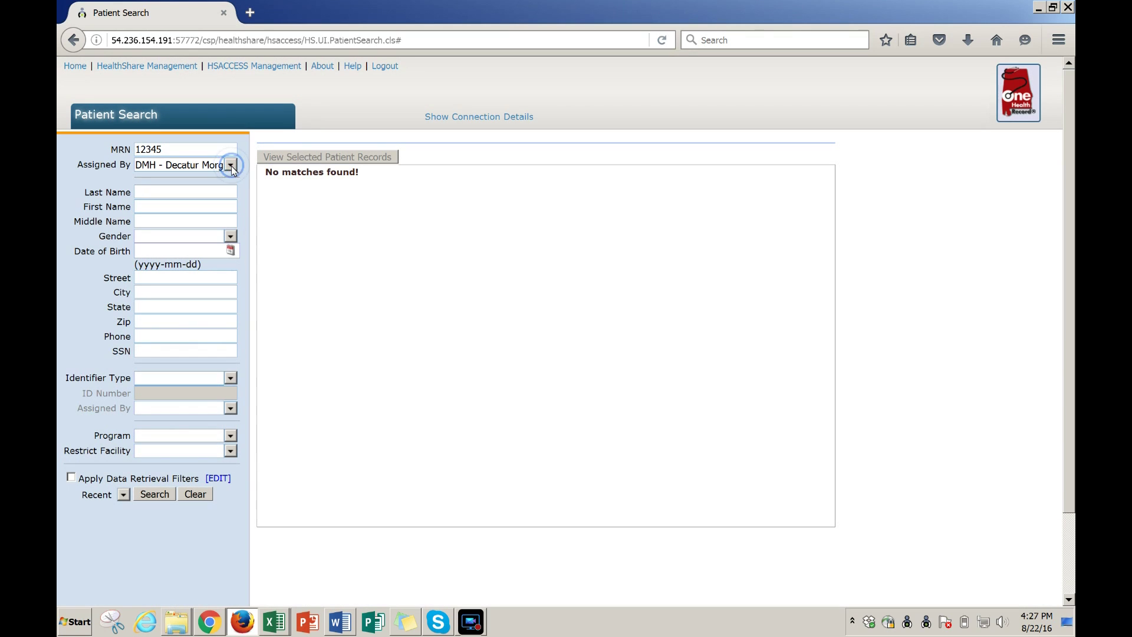
click(195, 496)
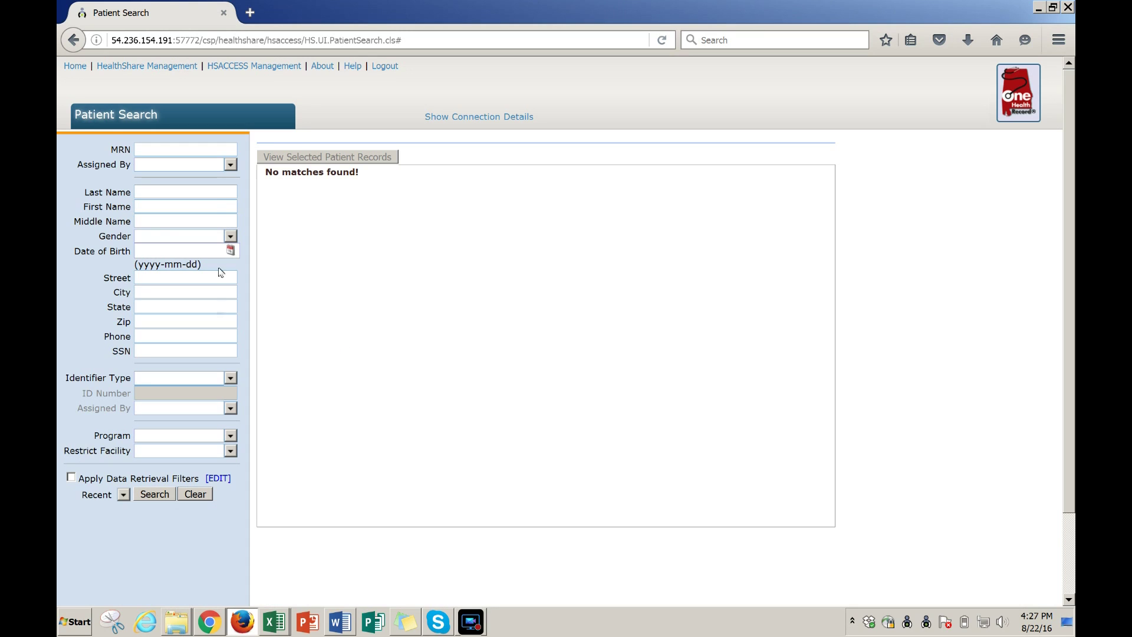
- Enter a date of birth in yyyy-mm-dd format and replace it with another day from the calendar
click(211, 195)
click(198, 251)
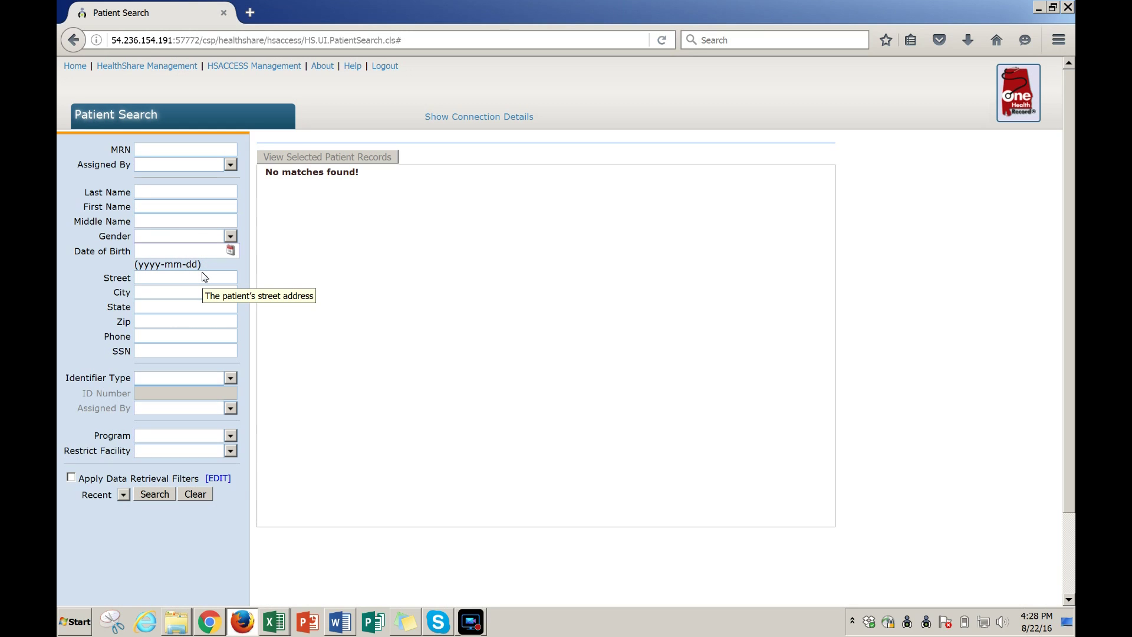
text(2015-)
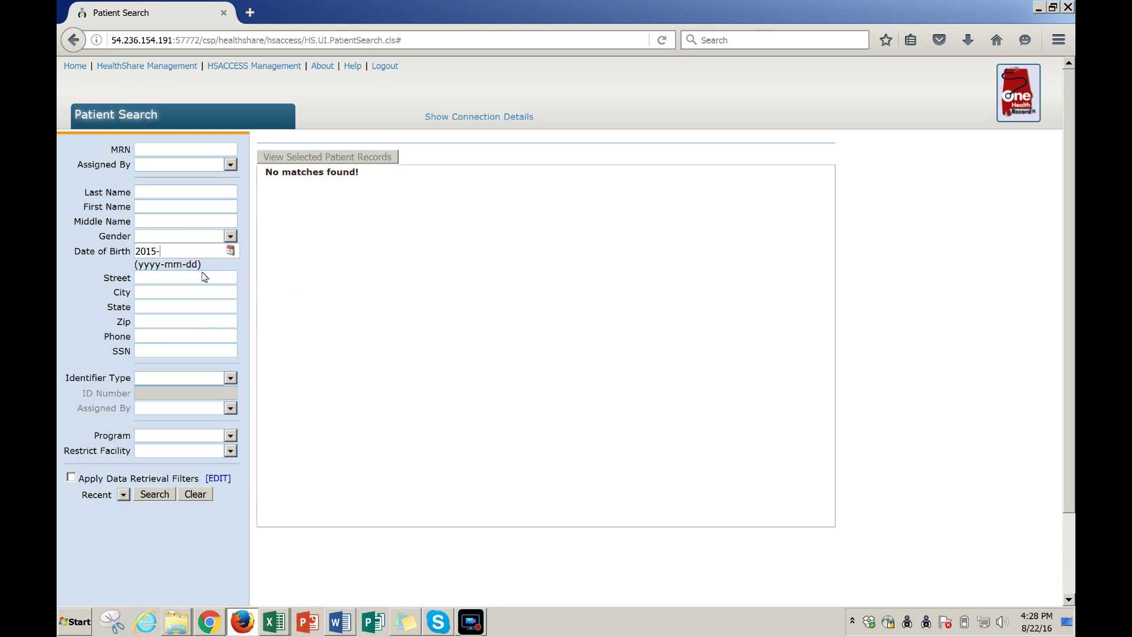
text(08-01)
click(231, 252)
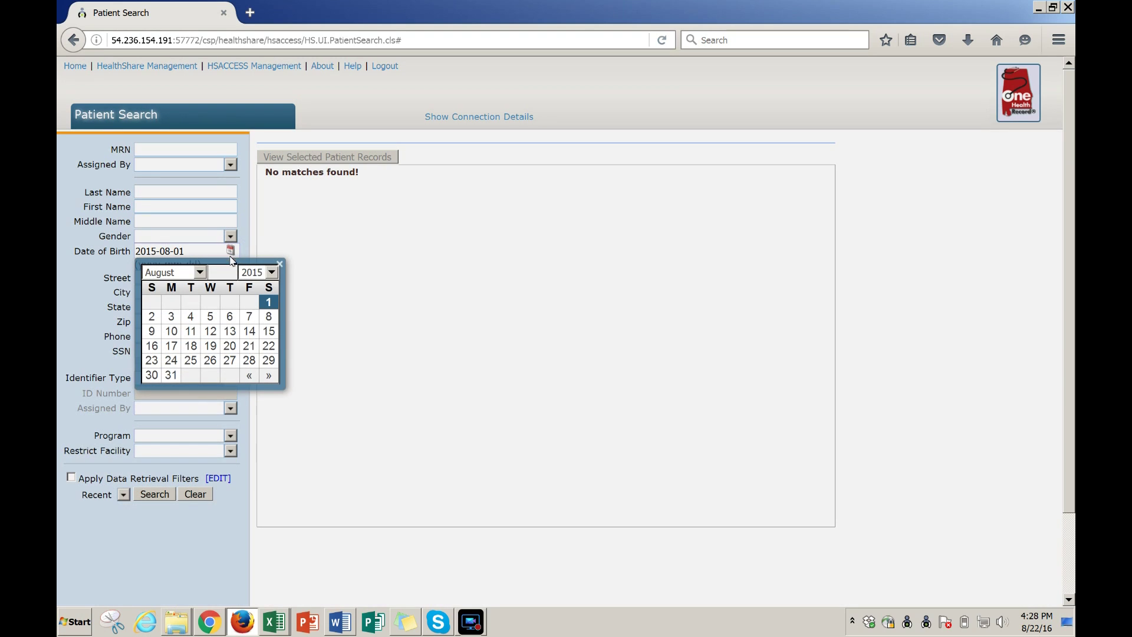
click(229, 319)
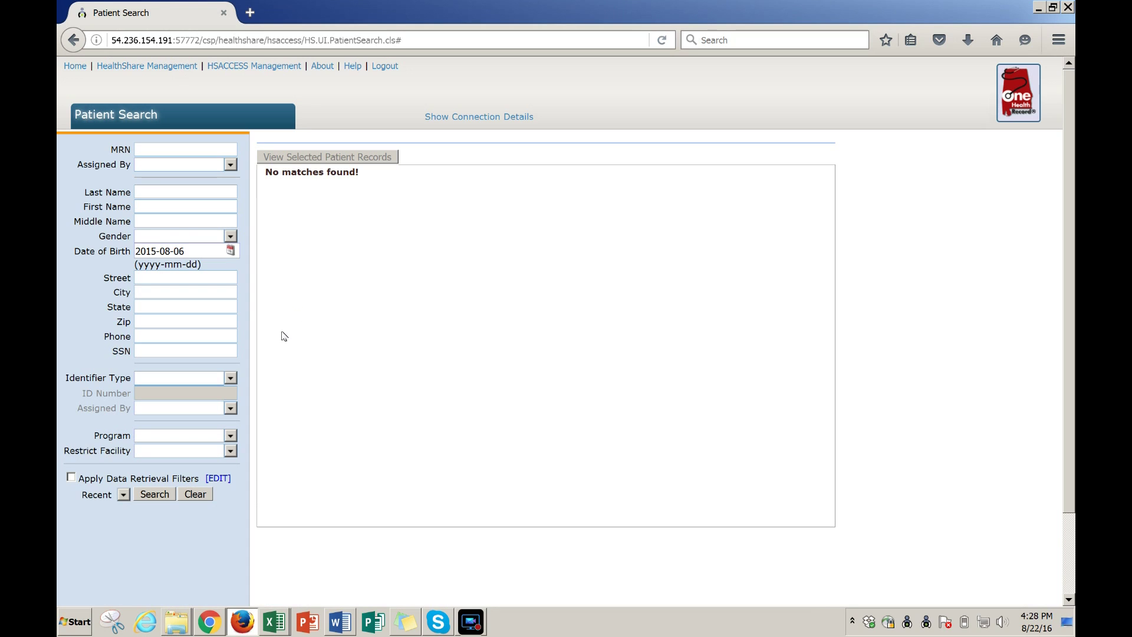
- Set the identifier type to Driver's License with an ID number, and restrict the search to the LAKEMARTIN facility
click(232, 380)
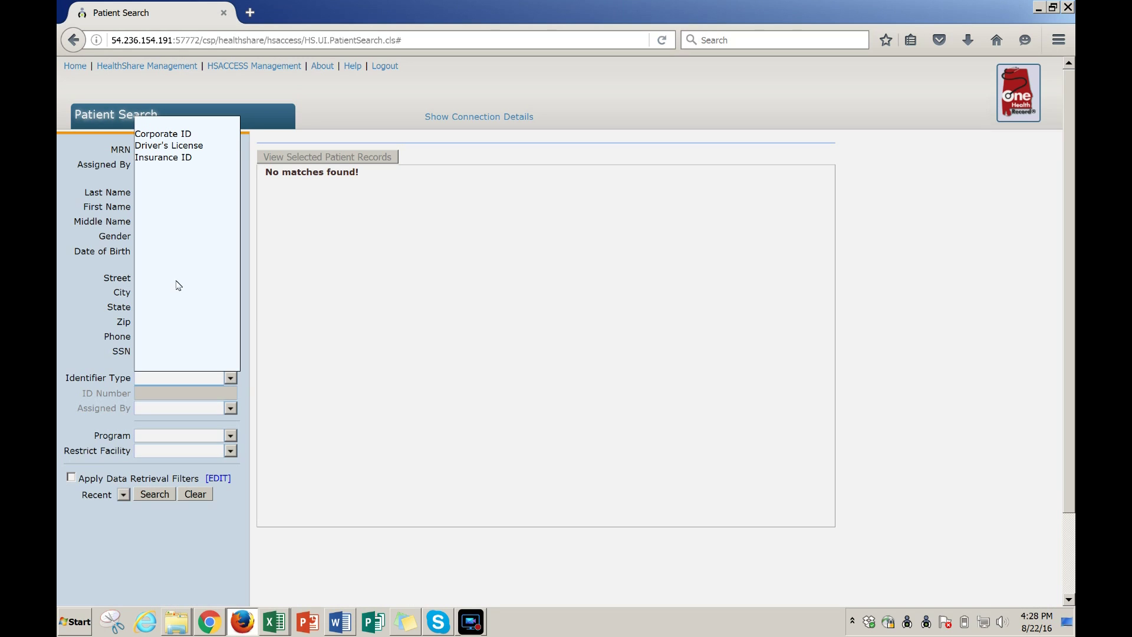
click(206, 145)
click(159, 394)
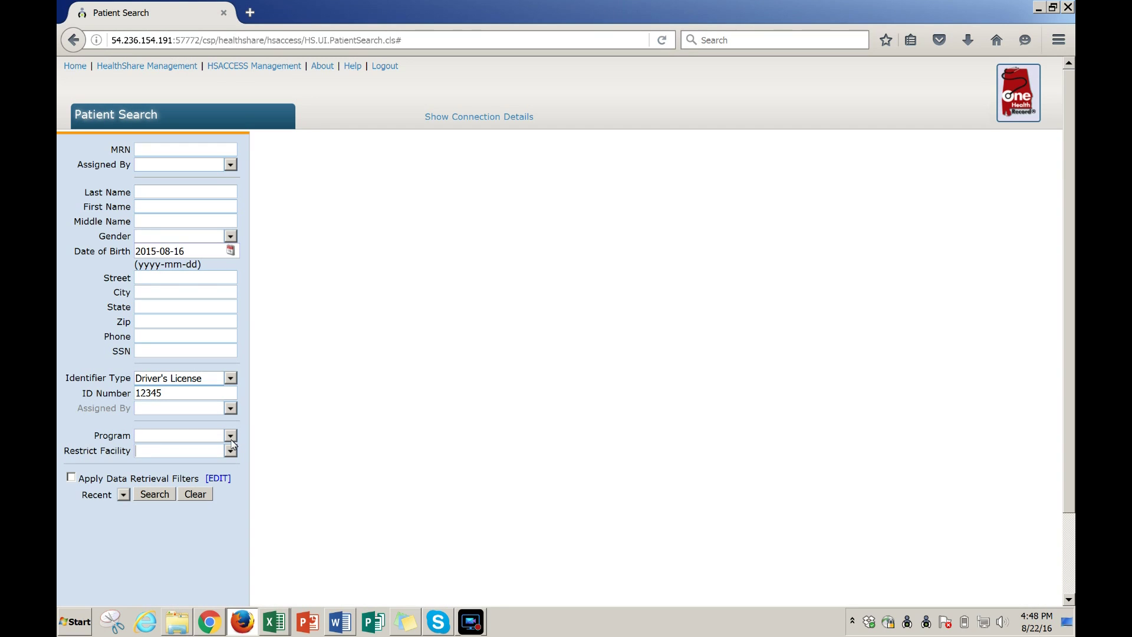
click(231, 440)
click(230, 451)
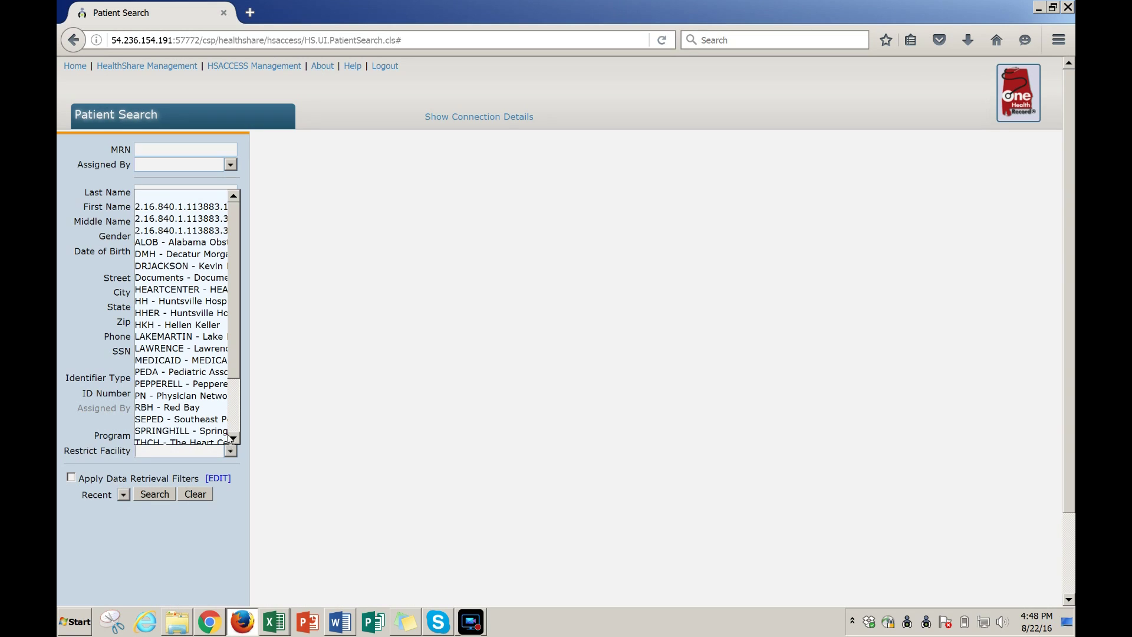
click(180, 337)
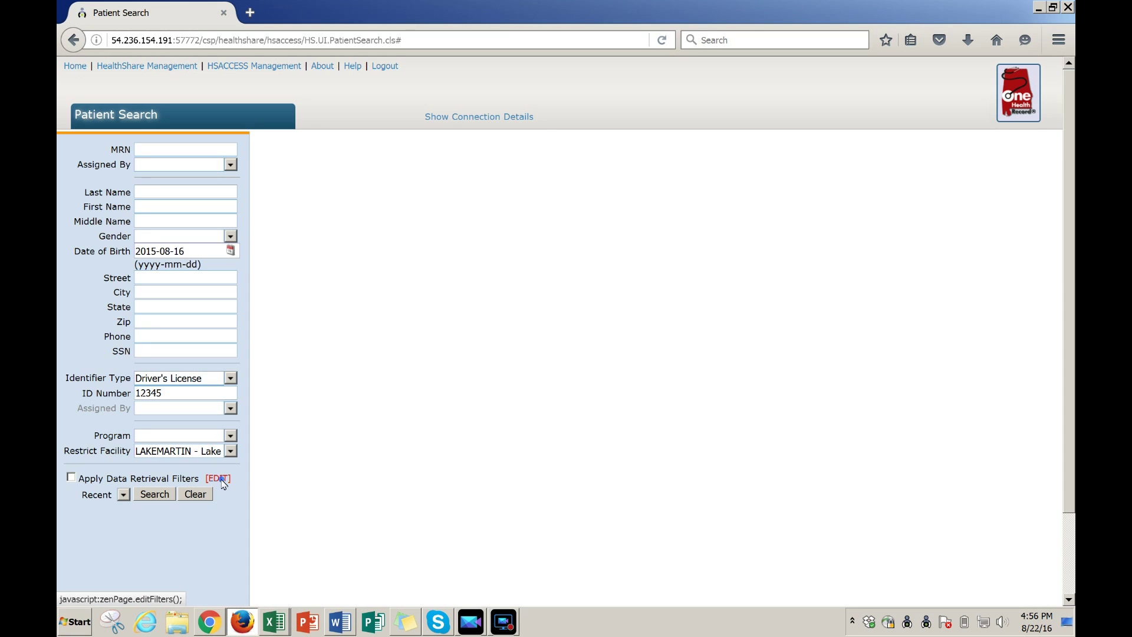
- Set the first data retrieval filter to the Medication information type with Show set to No, and save the filters
click(219, 479)
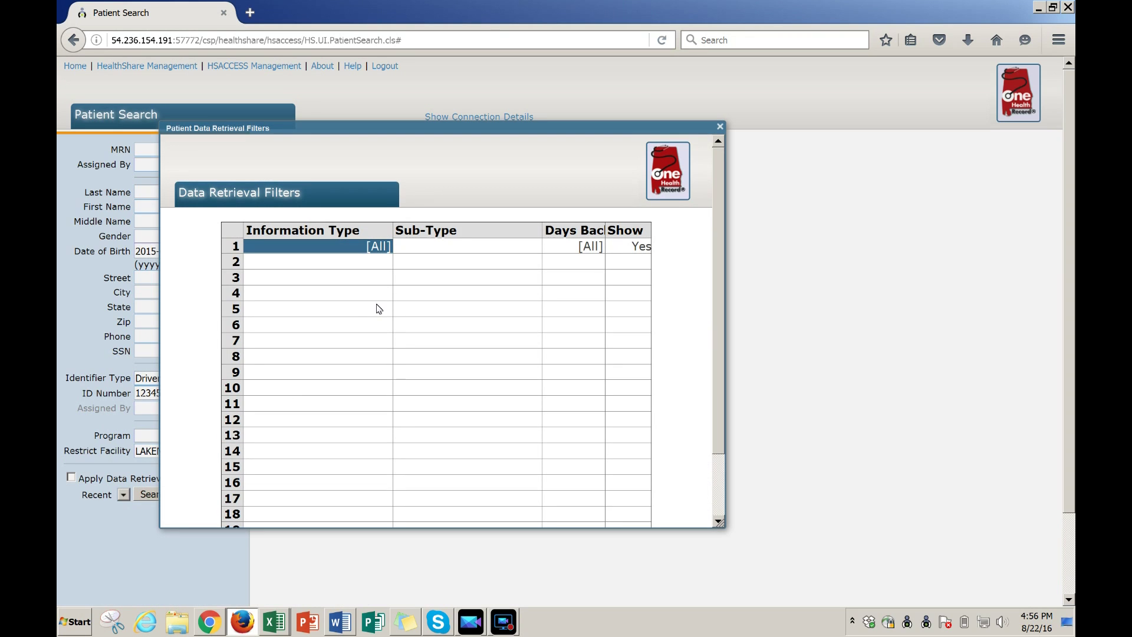
click(389, 247)
click(388, 246)
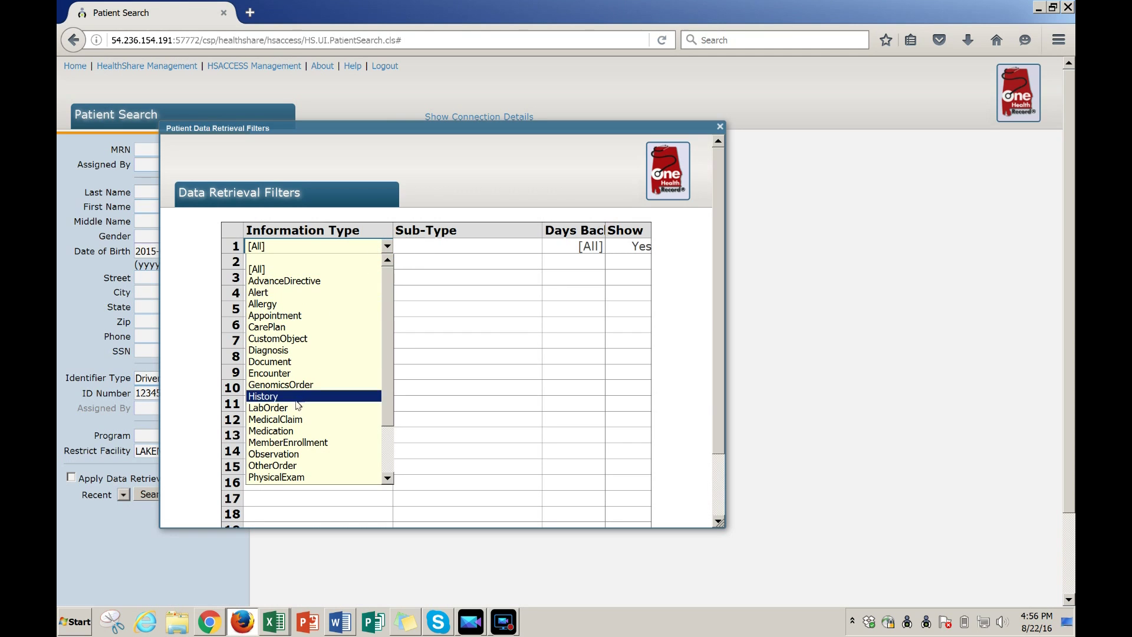
click(292, 431)
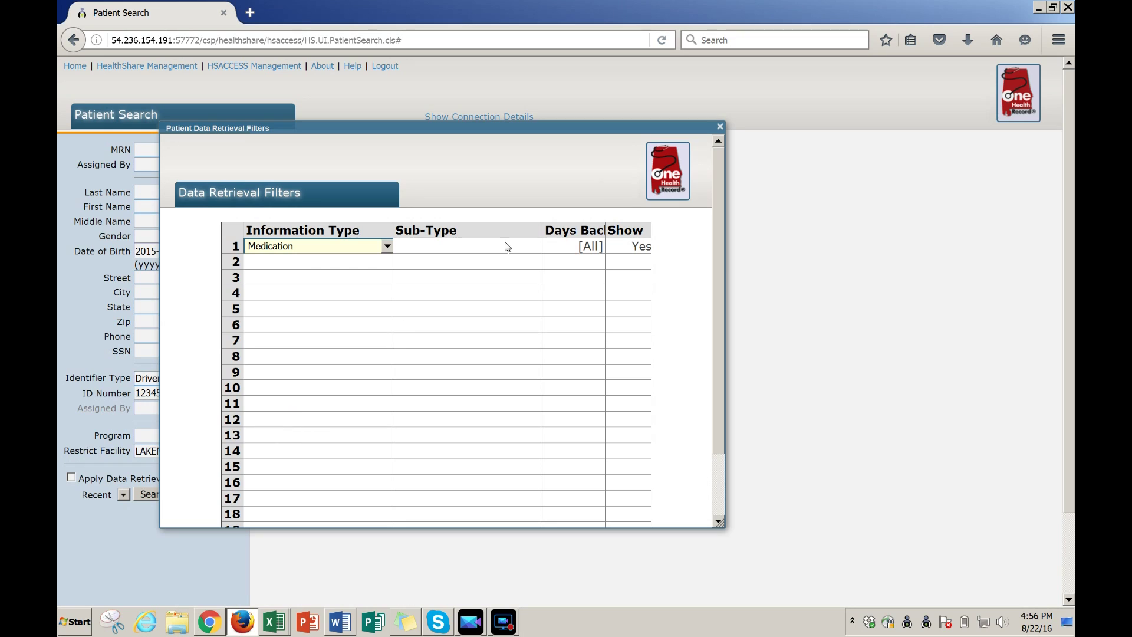
click(647, 247)
click(647, 246)
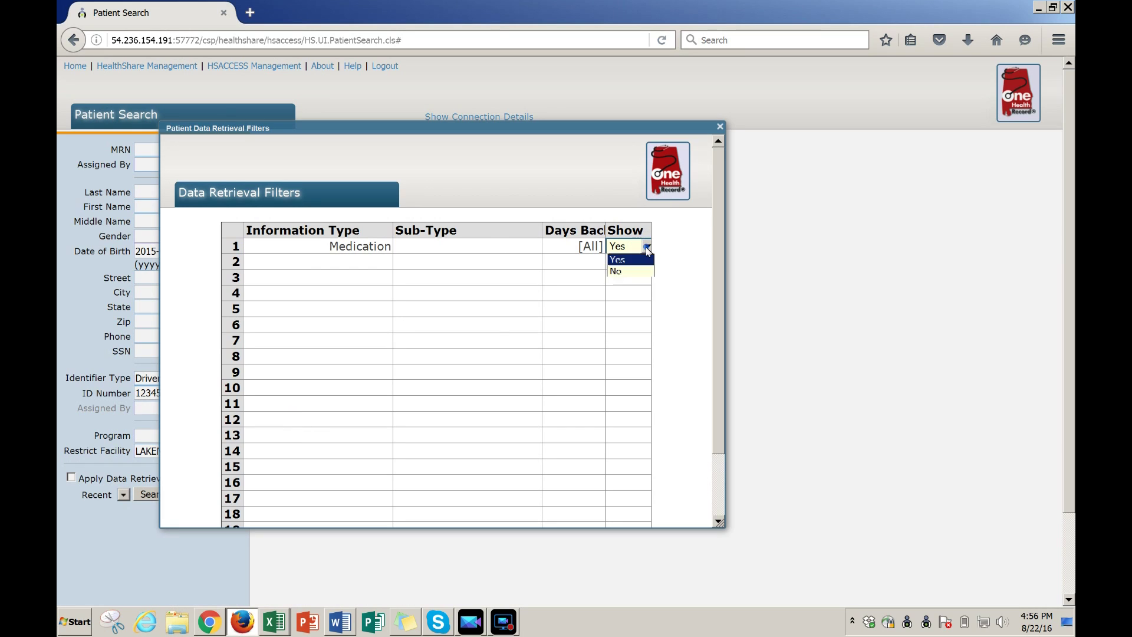
click(627, 271)
drag(718, 334, 723, 424)
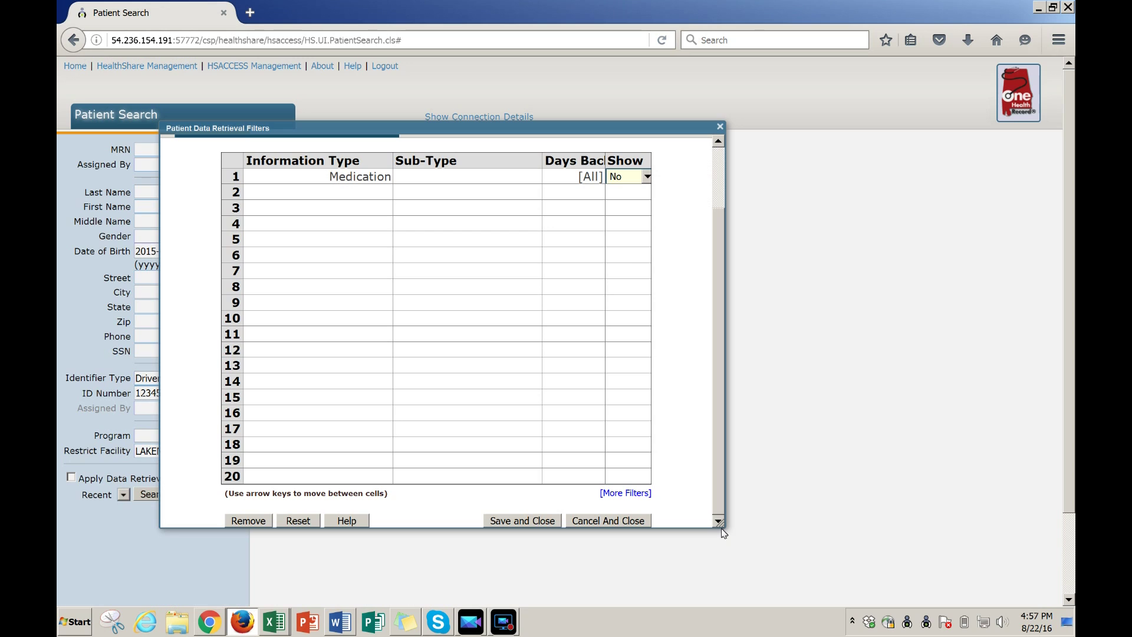
drag(724, 533, 731, 577)
click(542, 576)
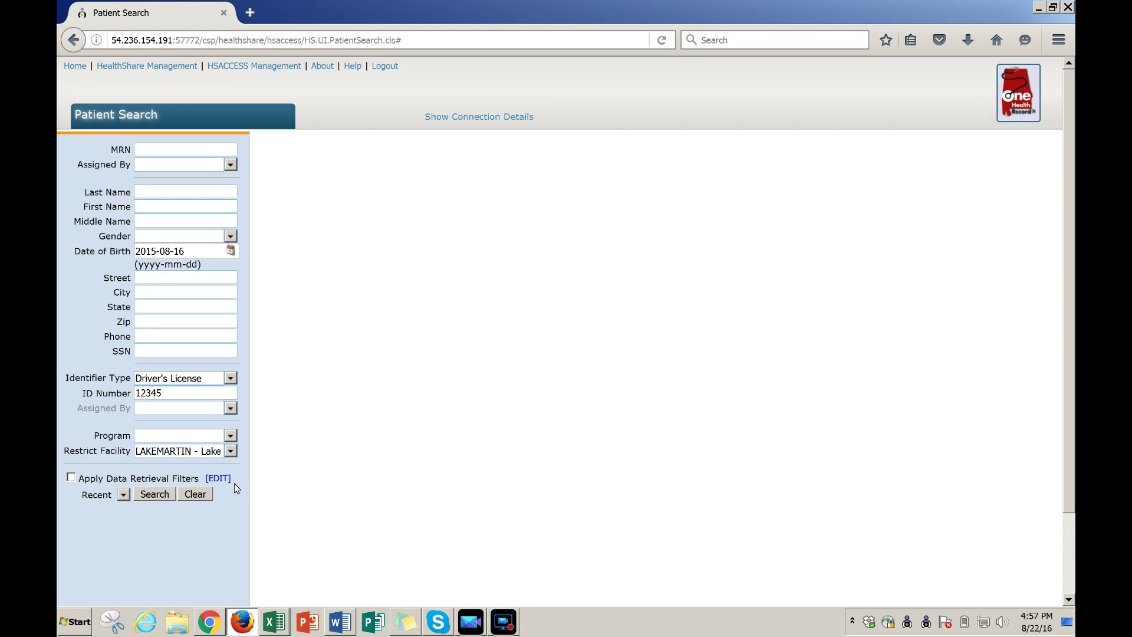
- Apply the data retrieval filters to the search and check the list of recent searches
click(71, 479)
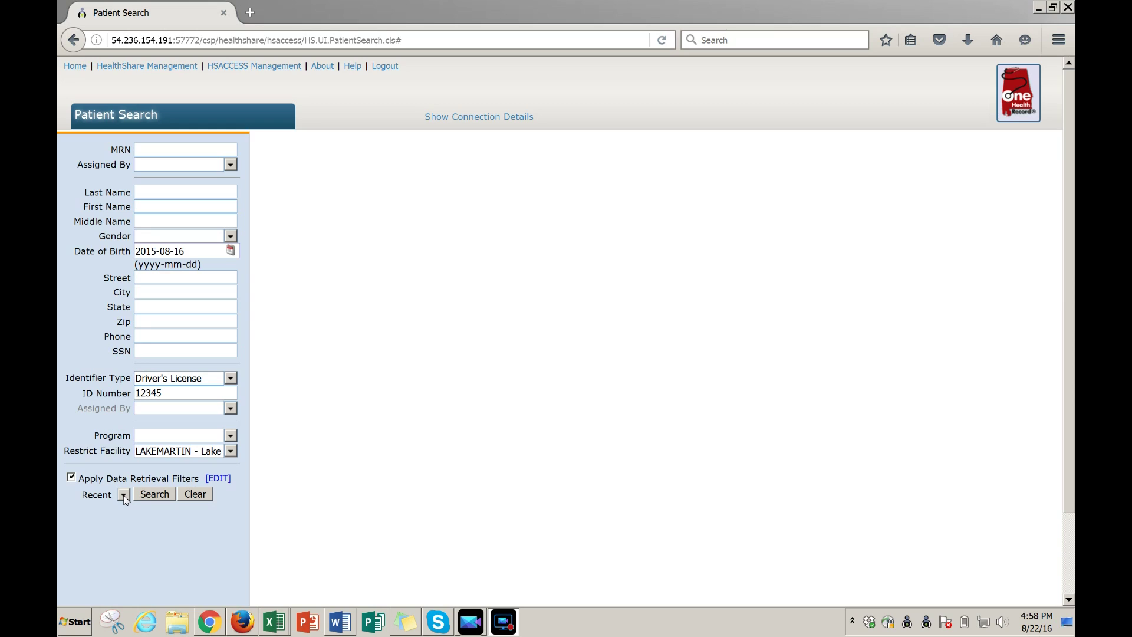
click(124, 496)
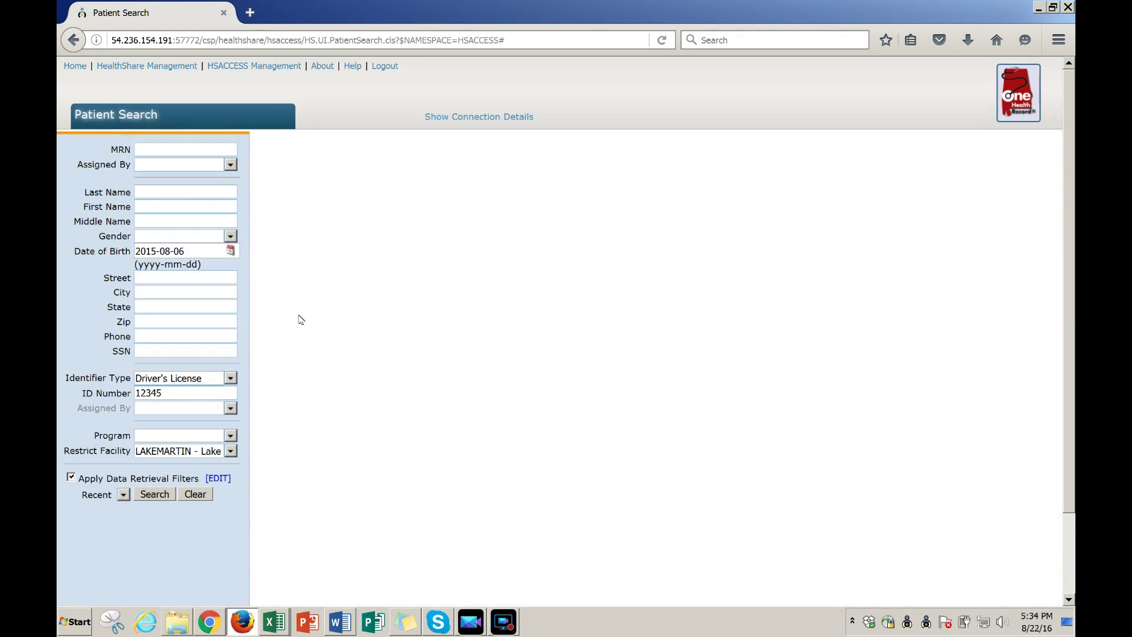
- Clear all search criteria and search for patients with the last name "test"
click(196, 495)
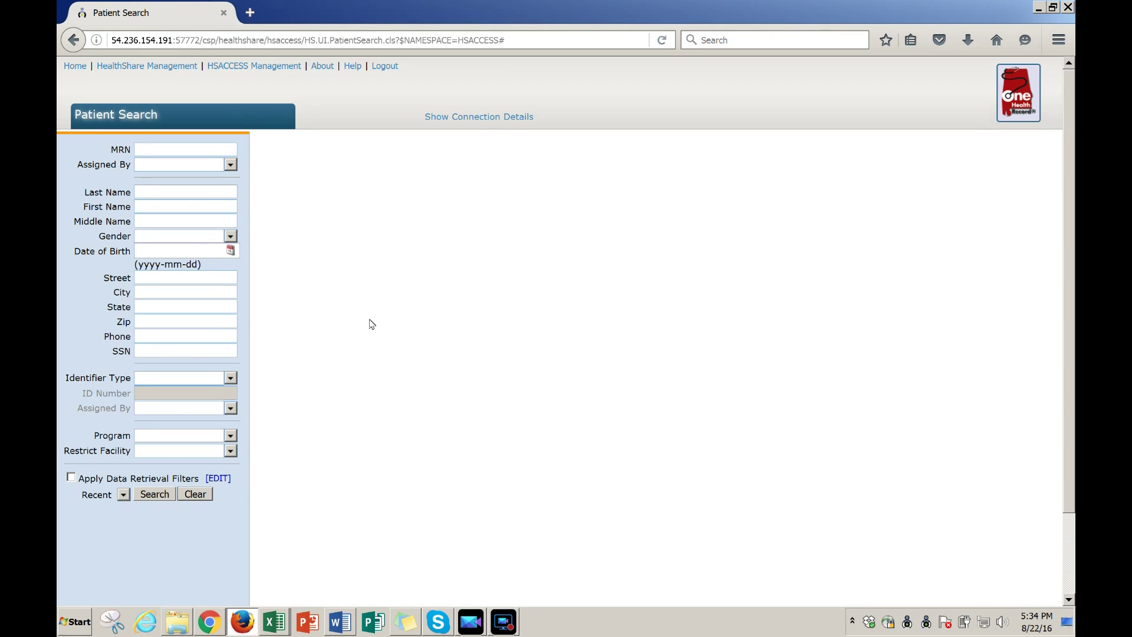
click(211, 194)
text(test)
click(160, 496)
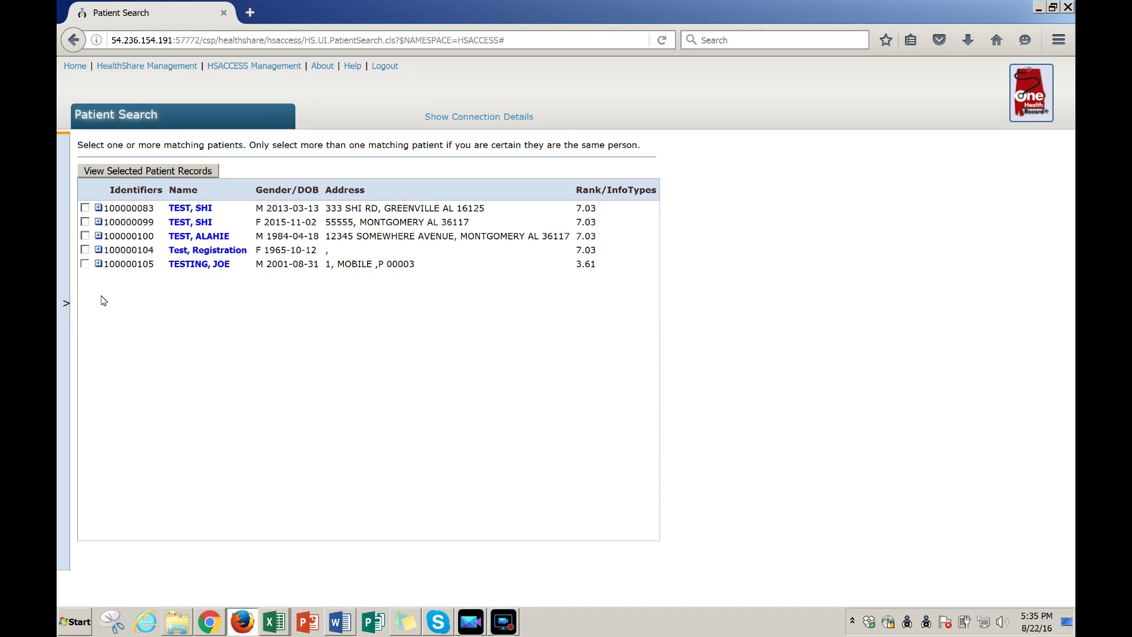
- Show the search criteria again, expand the first matching patient's identifiers and open that patient's record
click(68, 302)
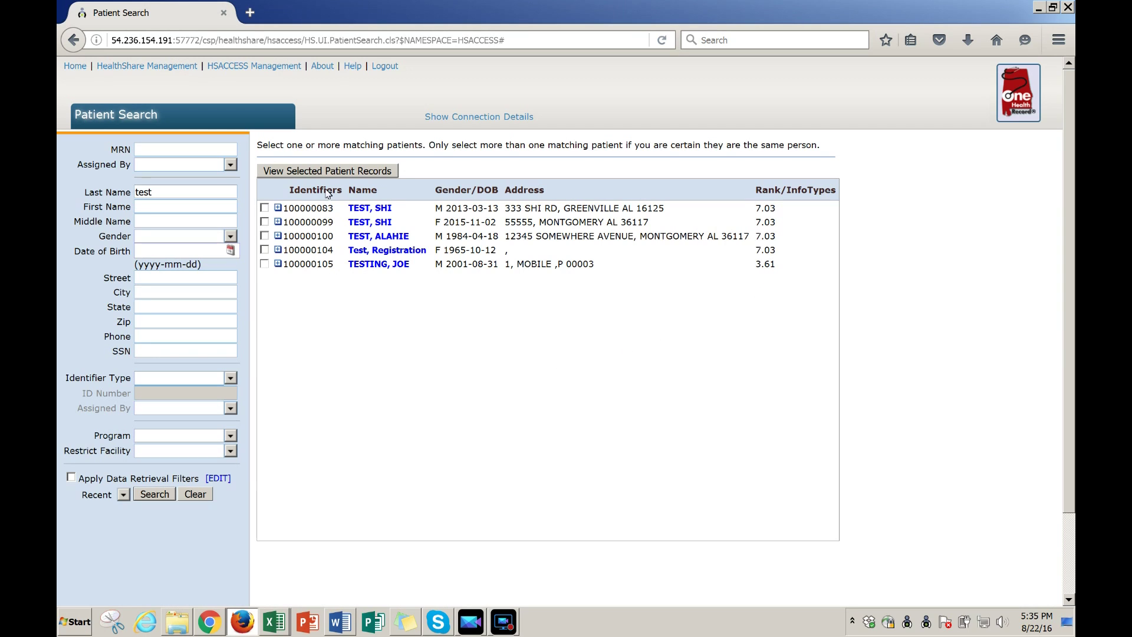
click(278, 208)
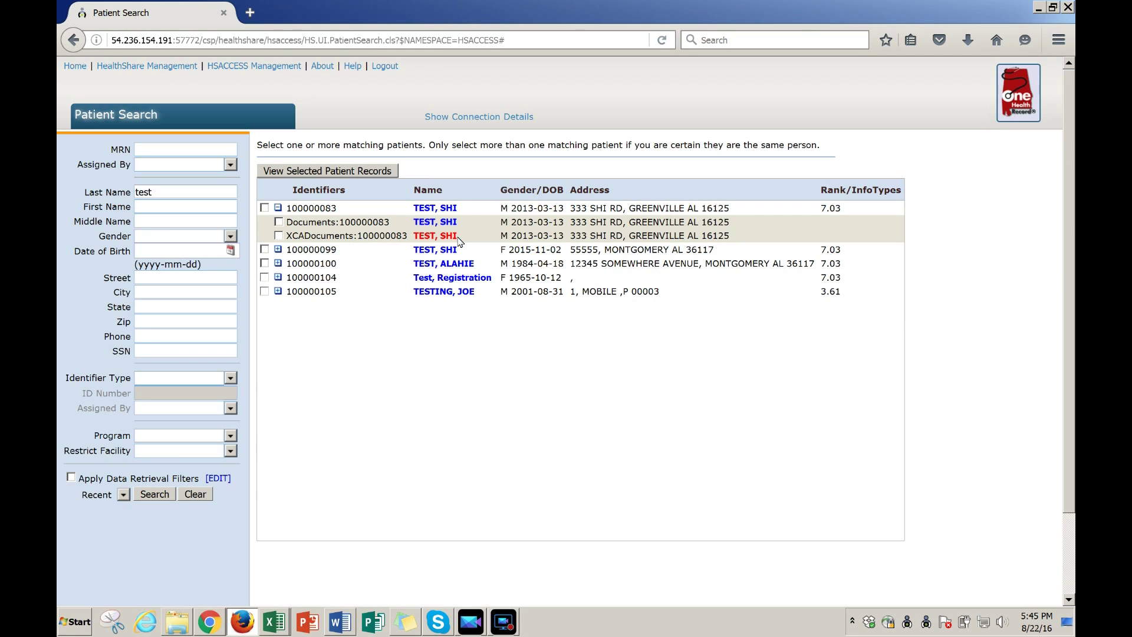
click(456, 213)
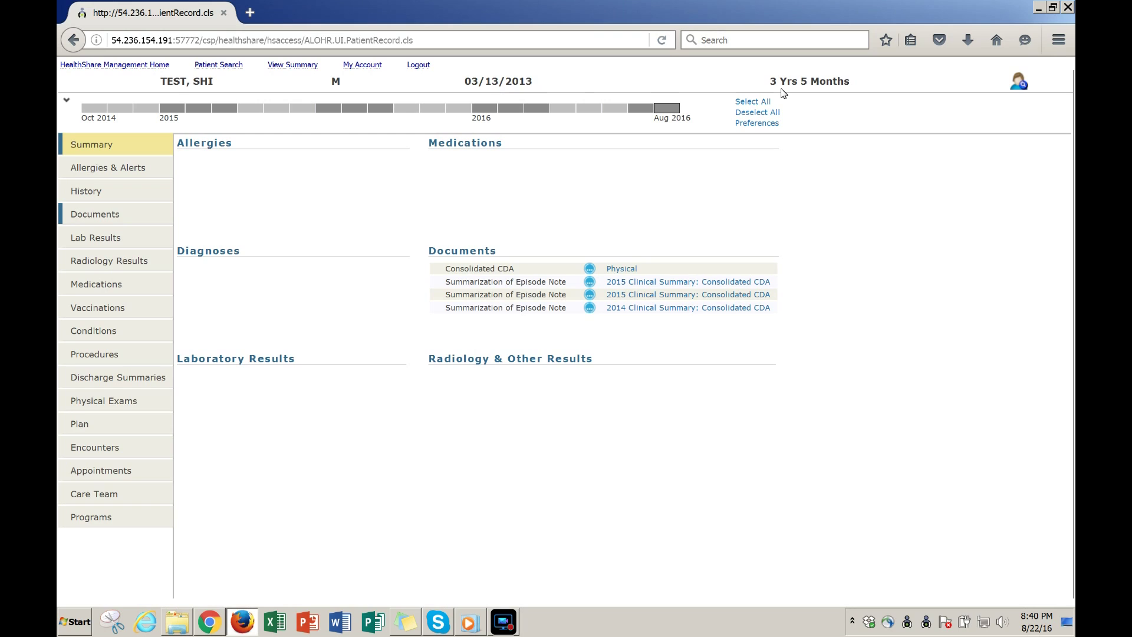
- View the patient's detailed demographics and close the details window
click(1018, 86)
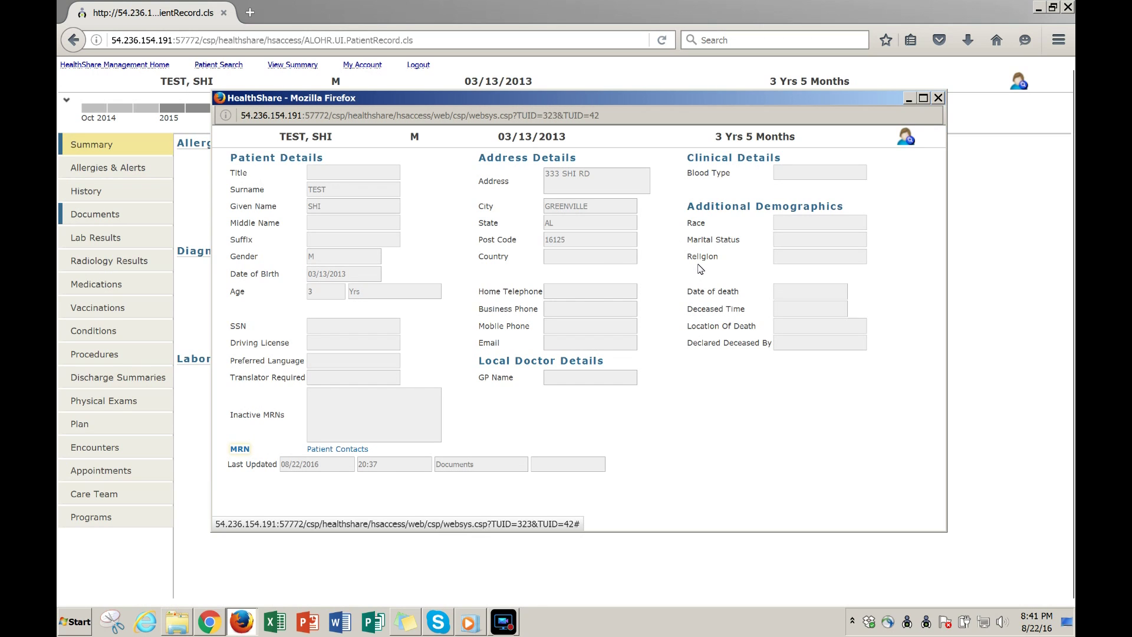
click(939, 99)
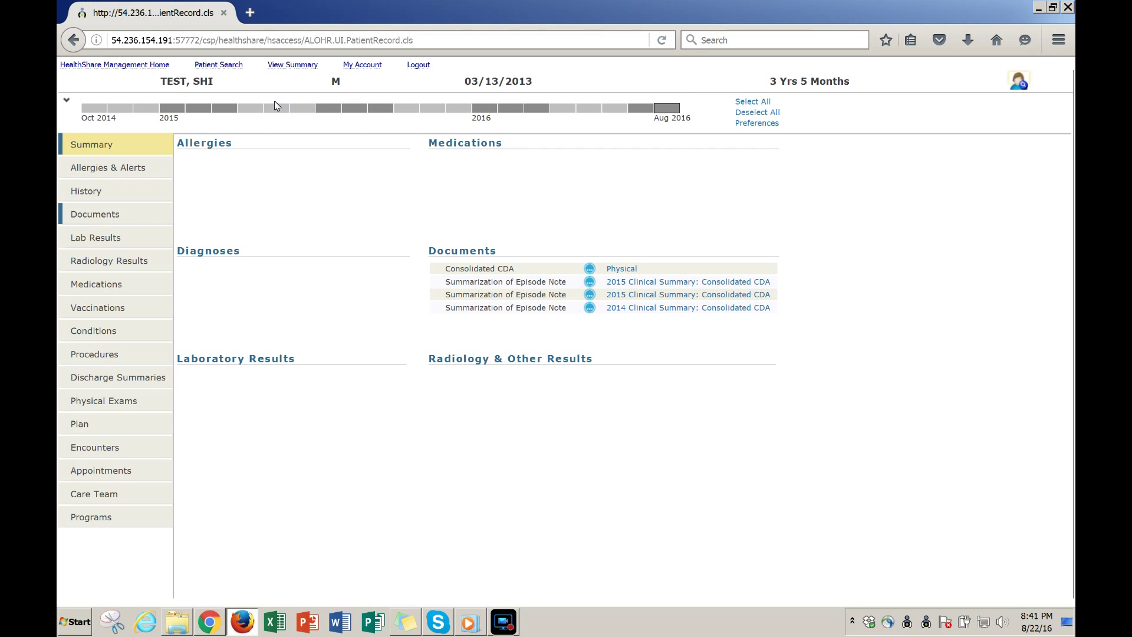
- Collapse and restore the record's timeline, and view the timeline preferences without changing them
click(67, 102)
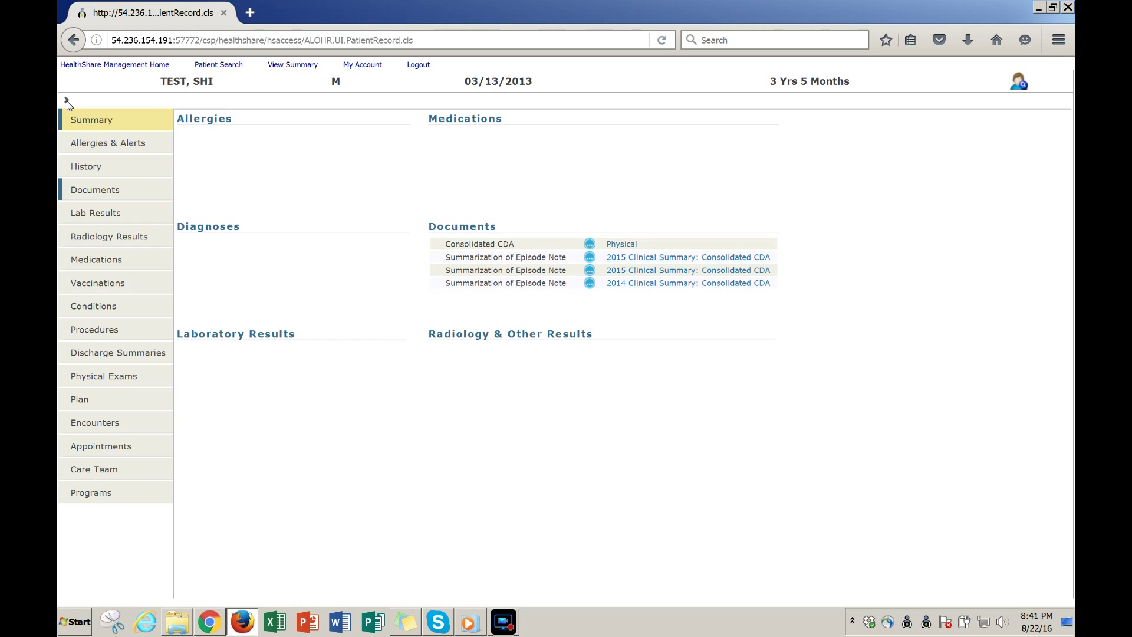
click(66, 102)
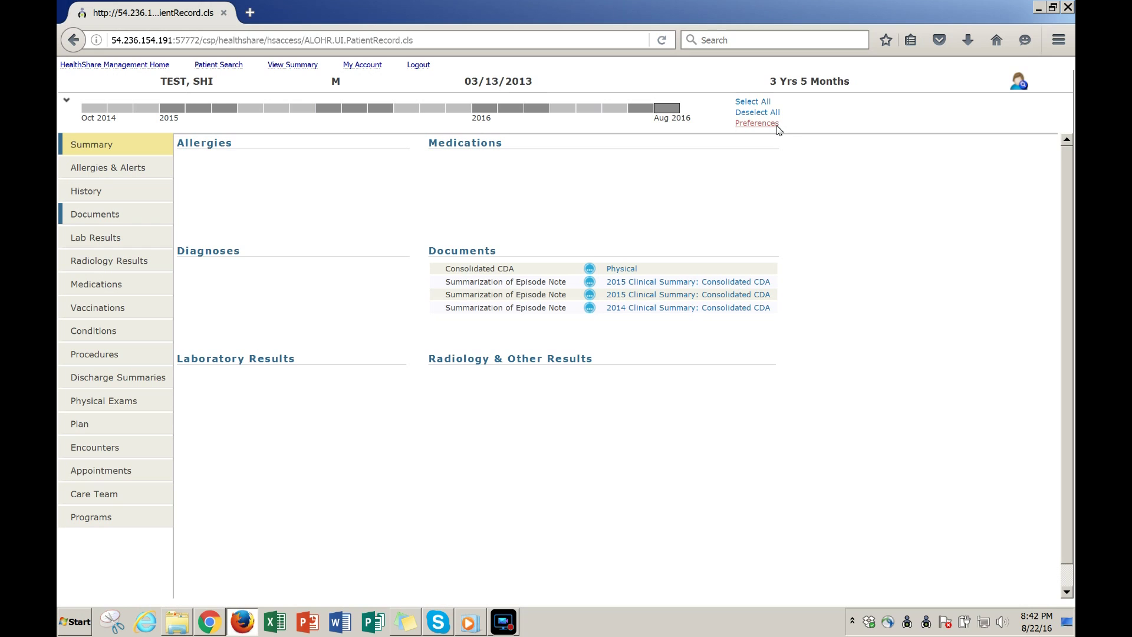
click(758, 124)
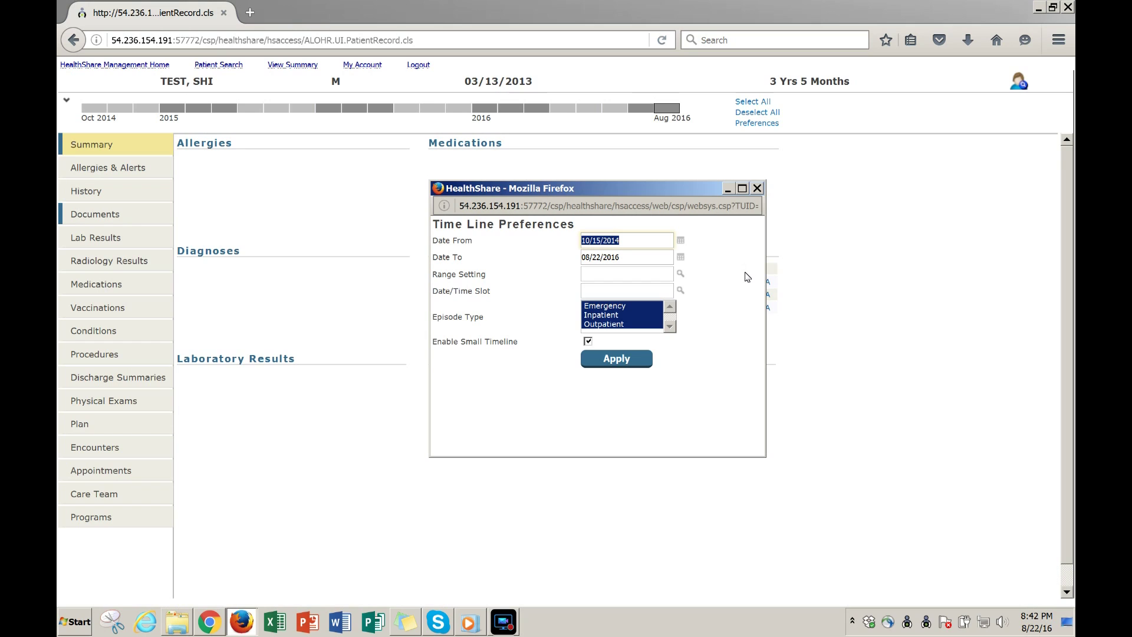
click(758, 189)
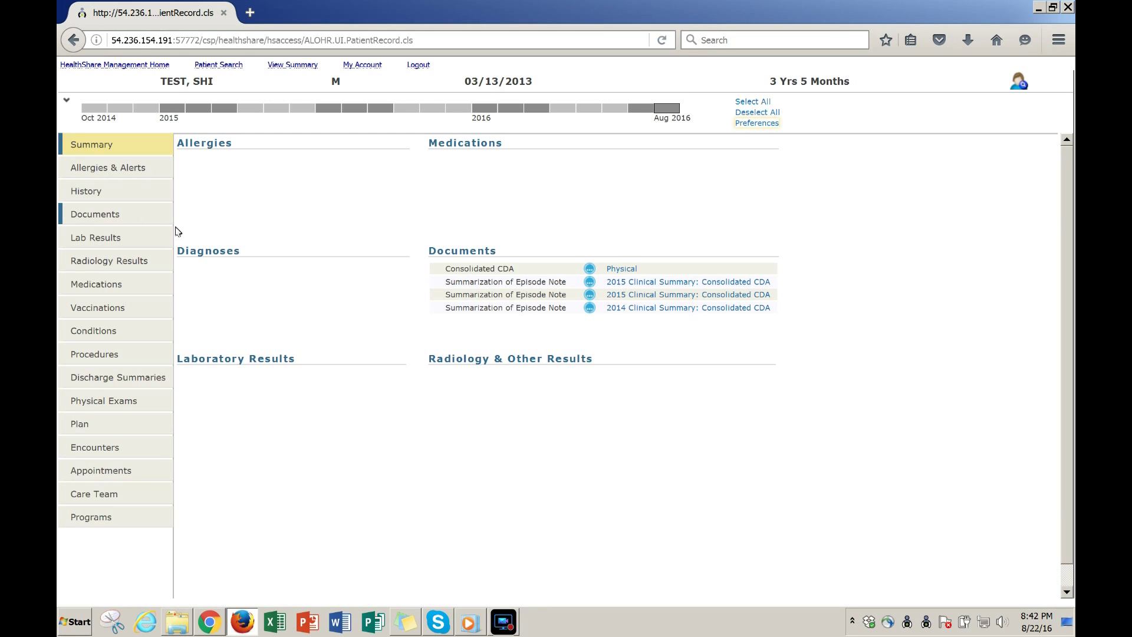
- Browse the patient's Lab Results, Medications and Conditions sections
click(159, 239)
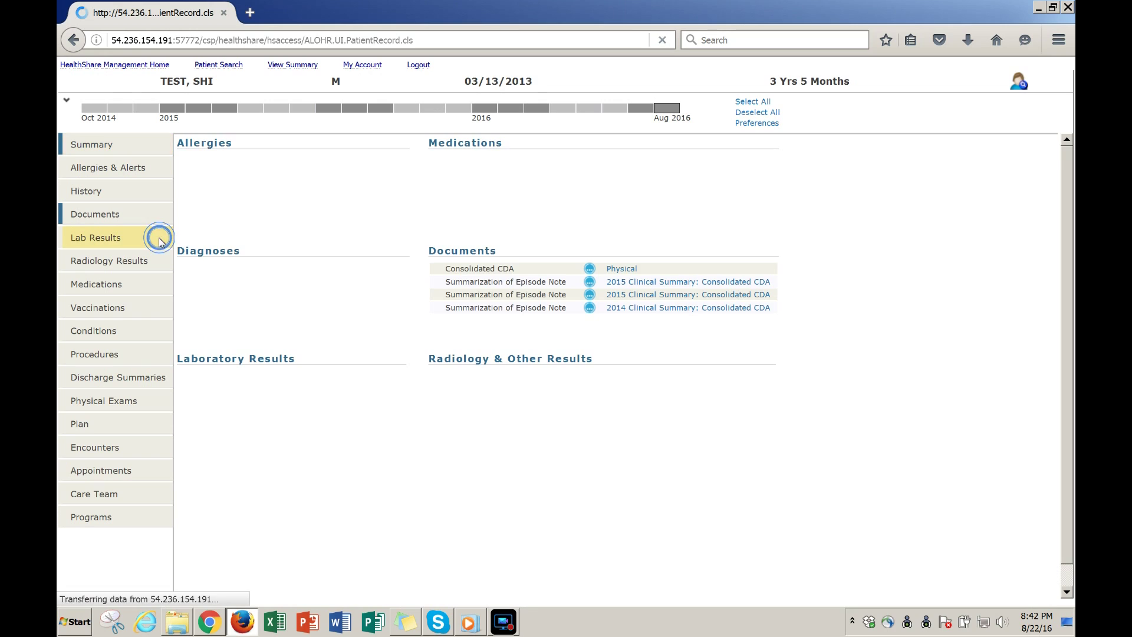
click(138, 289)
click(129, 335)
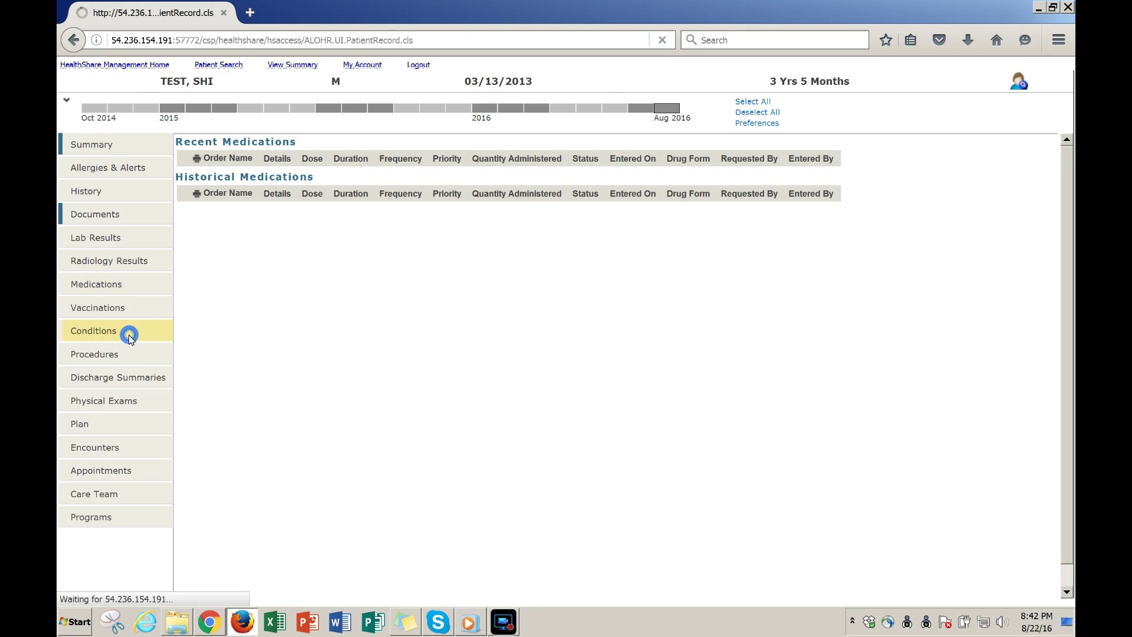
- View the details of the Physical document in the patient's Documents section and close them
click(124, 217)
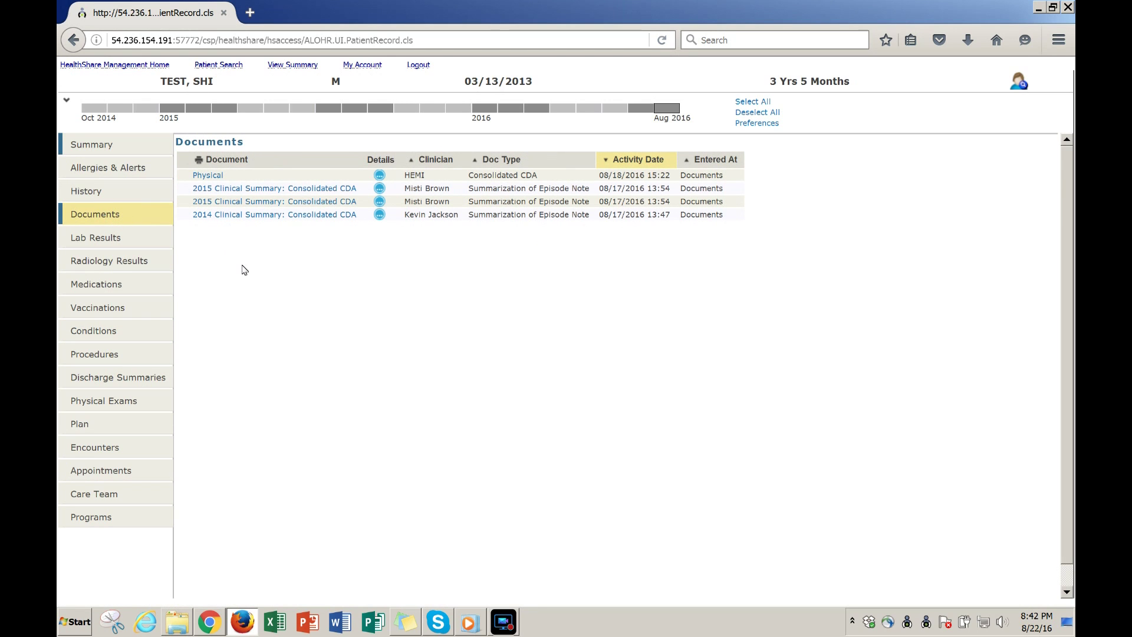
click(380, 176)
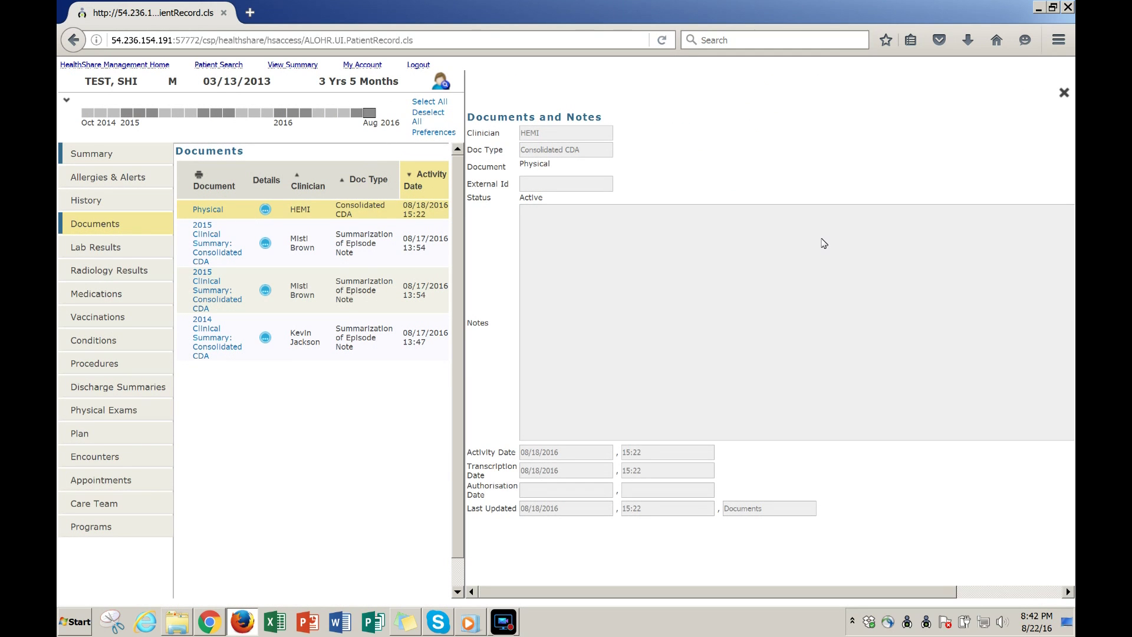
click(1063, 93)
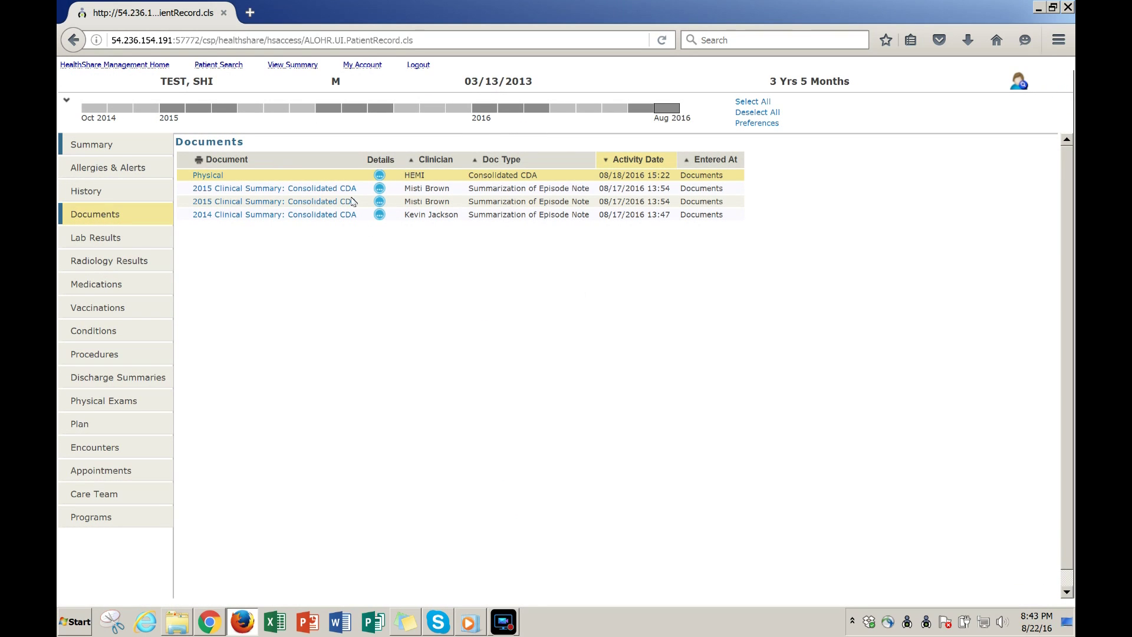
- Open the patient's summary and view it as the Patient Summary Report (Classic) and then the Patient Summary Report (Expanded)
click(305, 66)
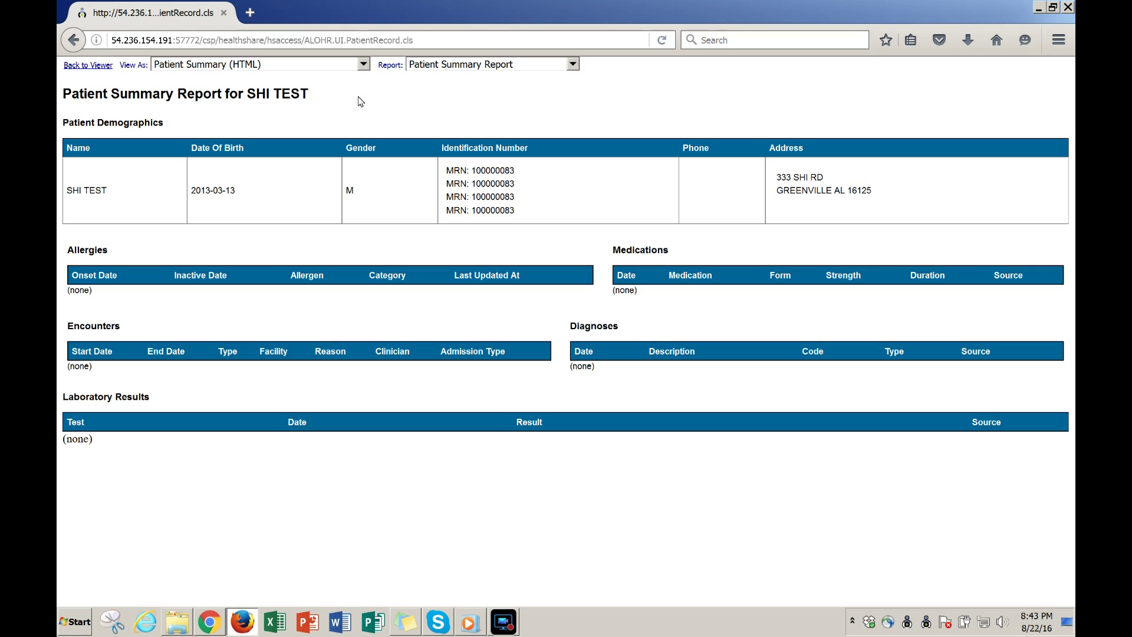
click(574, 67)
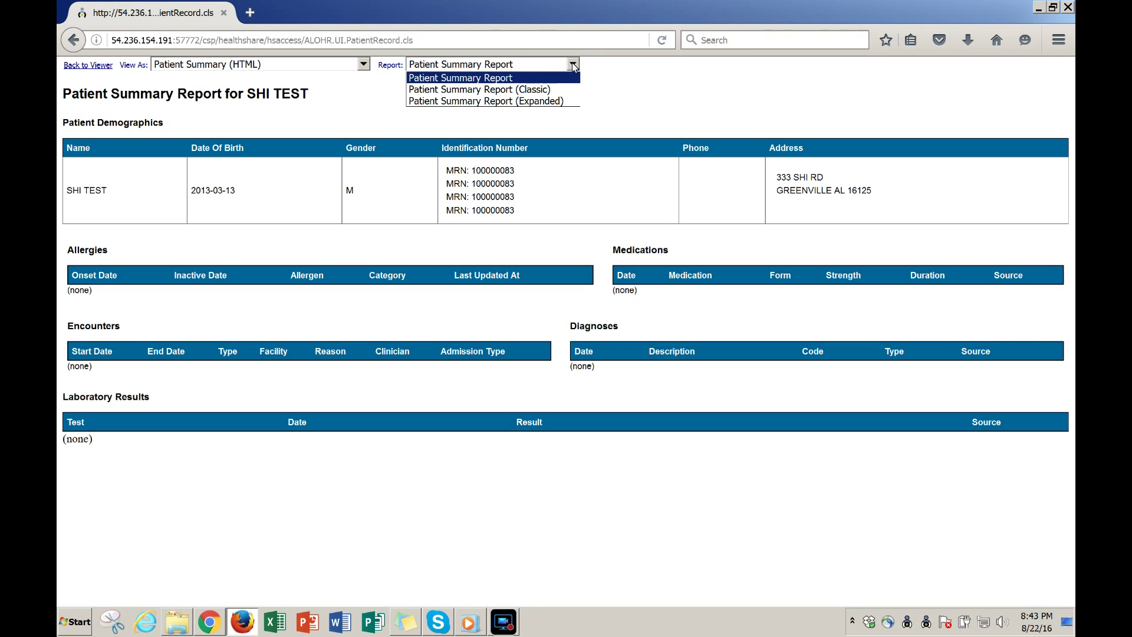
click(554, 90)
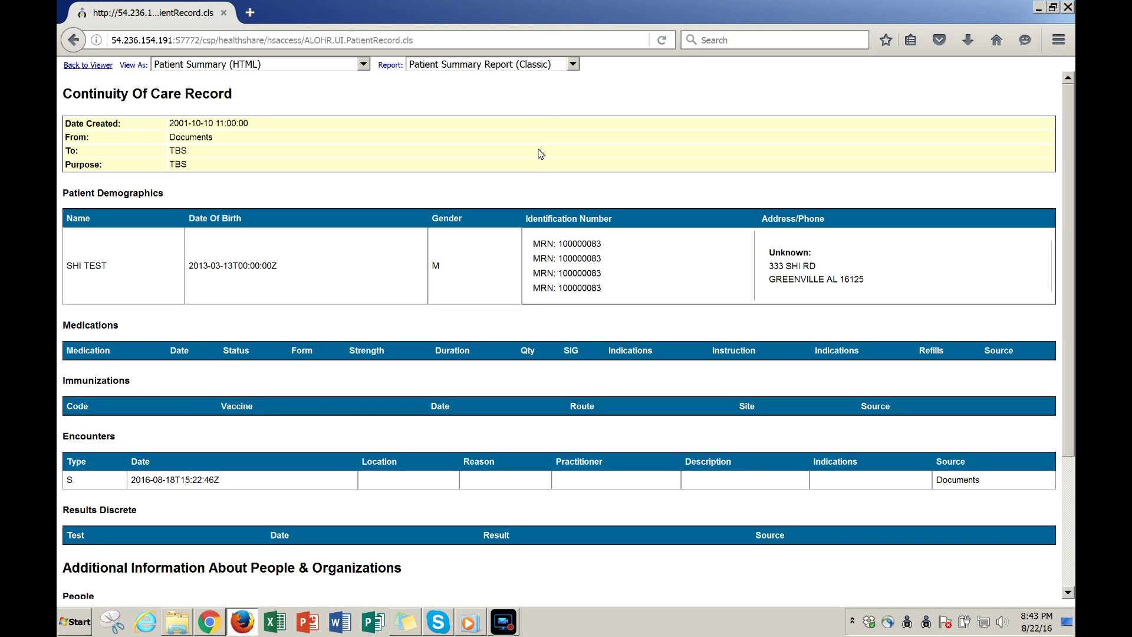
click(572, 66)
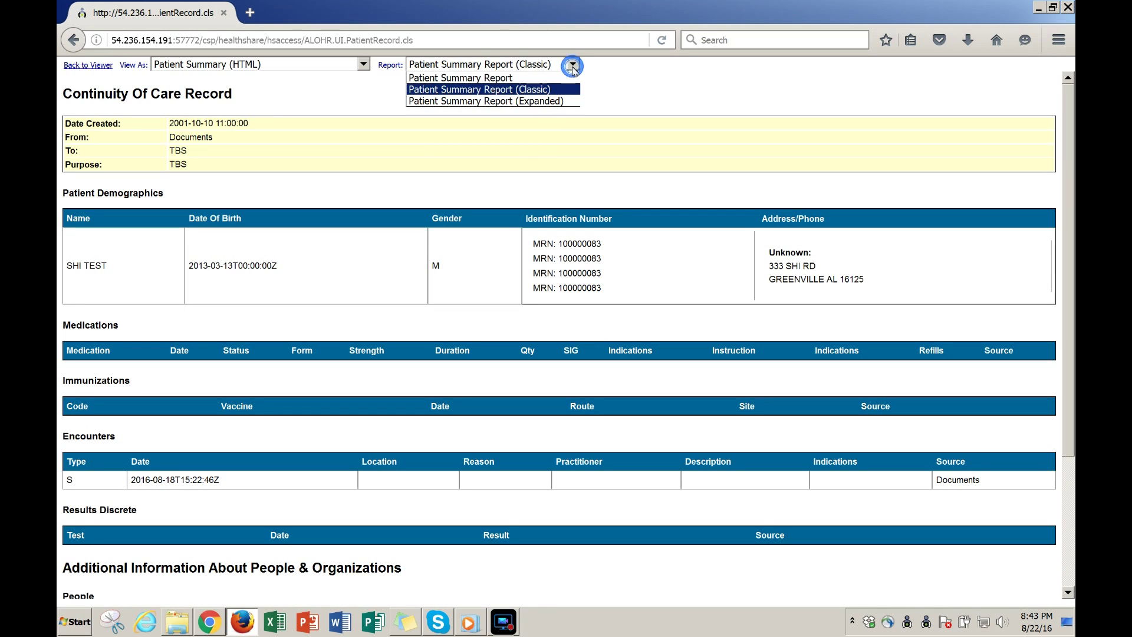
click(567, 101)
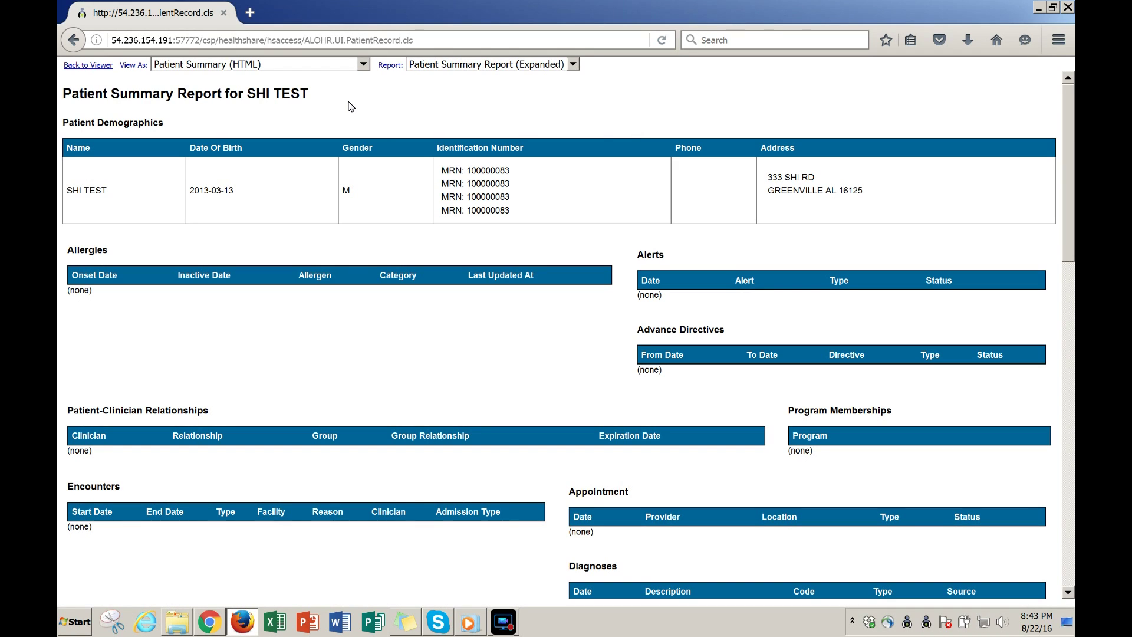
- View the expanded summary report as Patient Summary (PDF), check the available report types and return to the patient's record
click(363, 65)
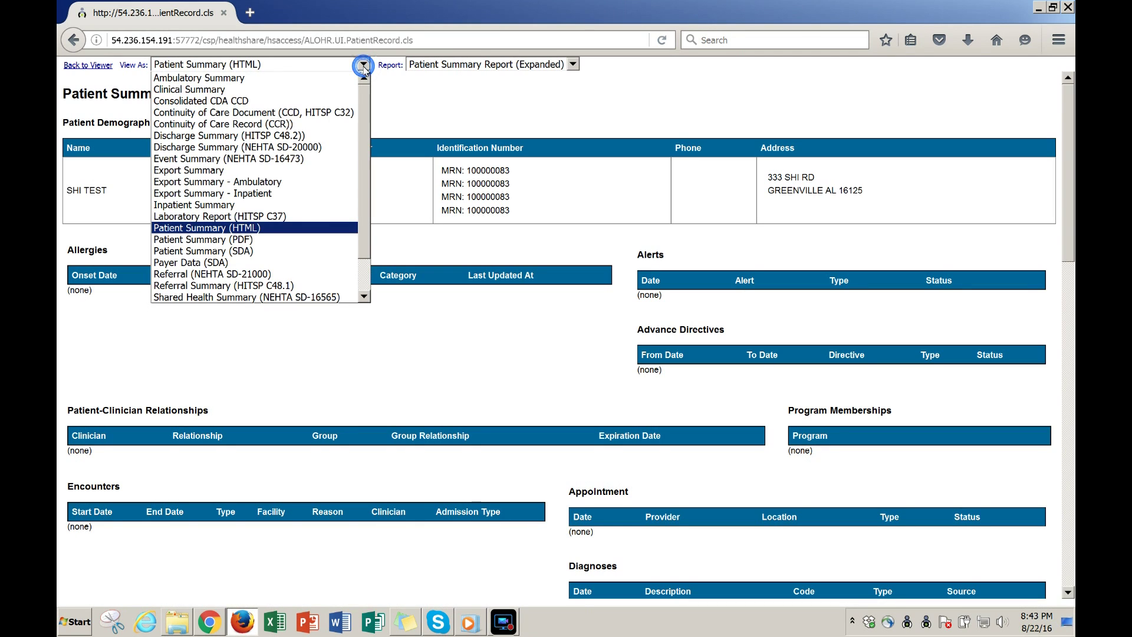
click(290, 245)
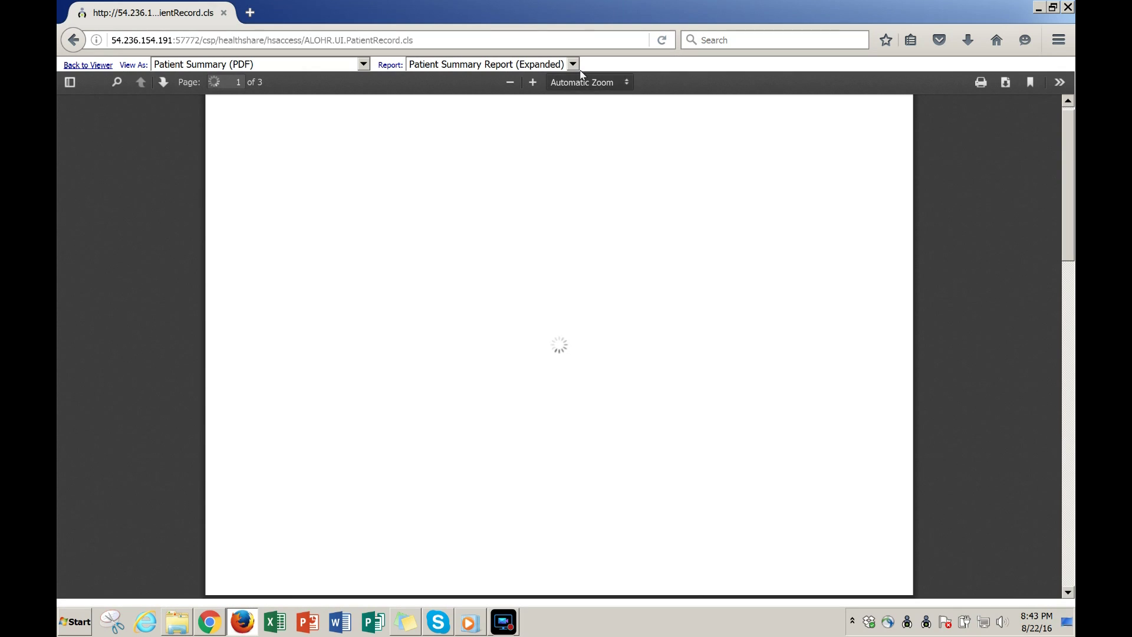
click(576, 66)
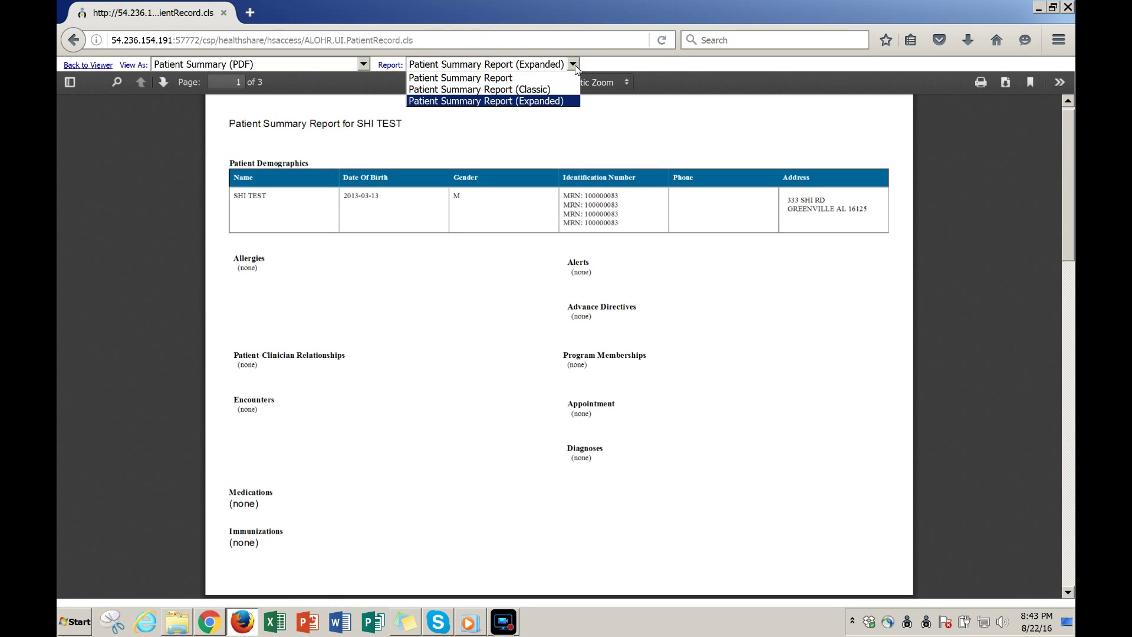
click(574, 67)
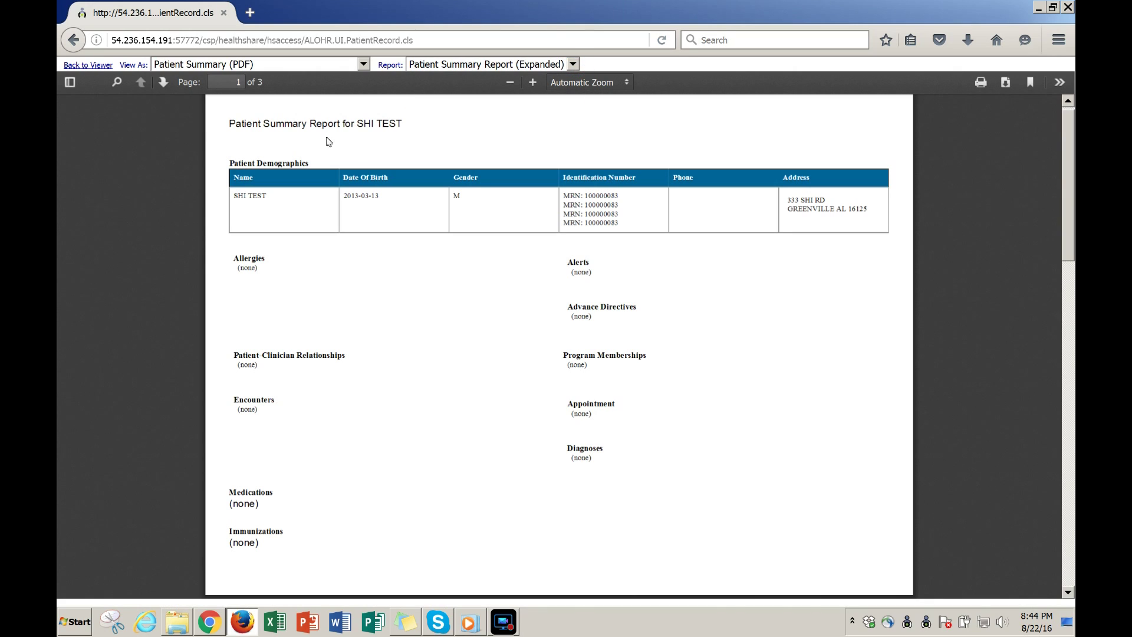
click(104, 67)
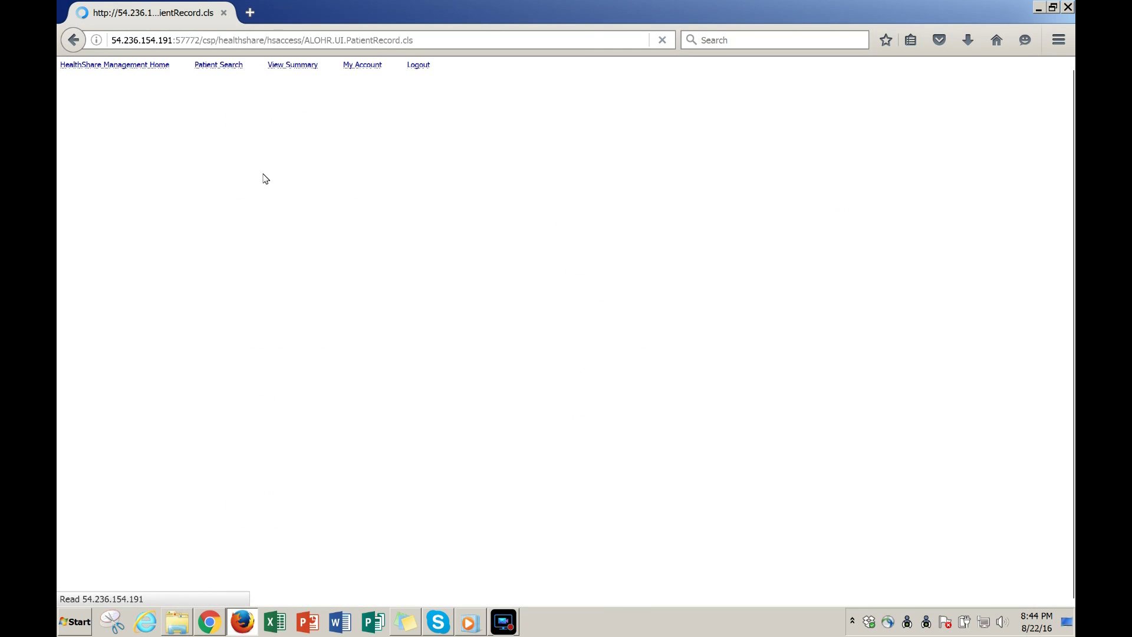